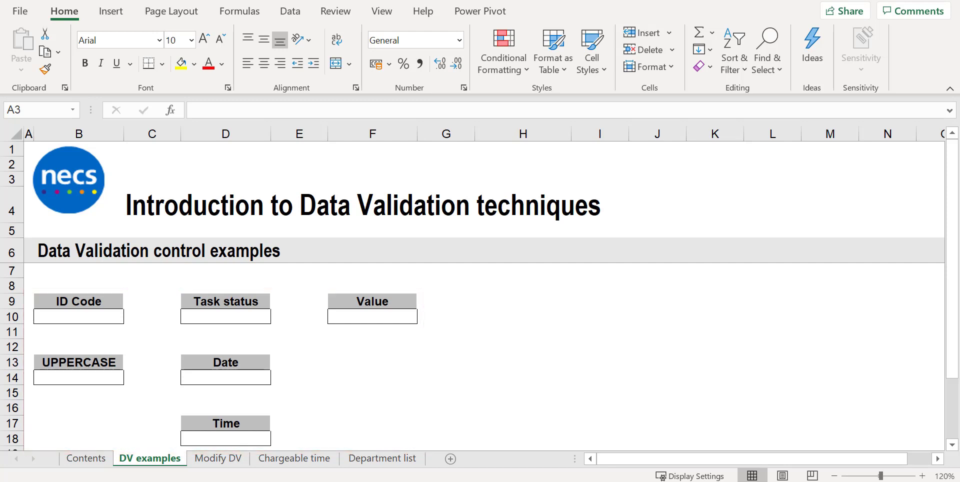
- Move the ID Code cell's input message clear of the cells beside it and try to enter ABCDEFGHIJ in B10
{"action": "left_click", "coordinate": [89, 316]}
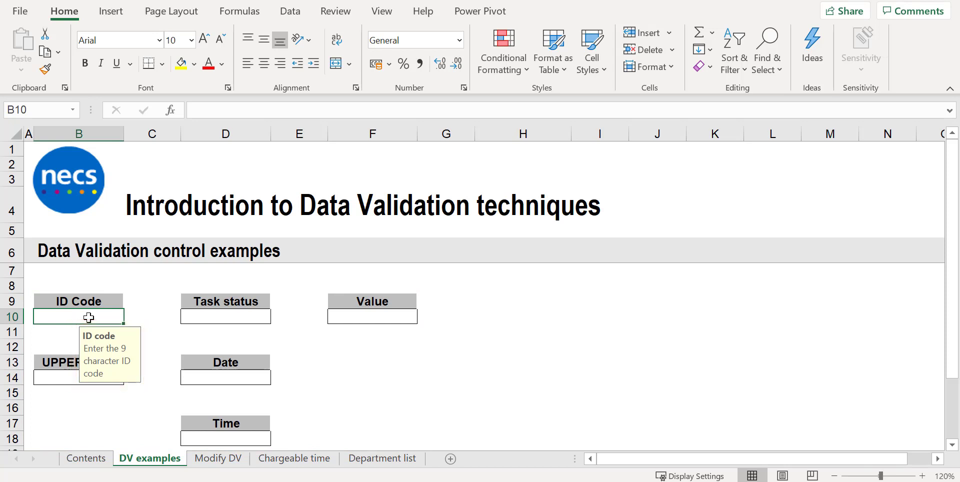
{"action": "left_click_drag", "start_coordinate": [104, 344], "coordinate": [306, 359]}
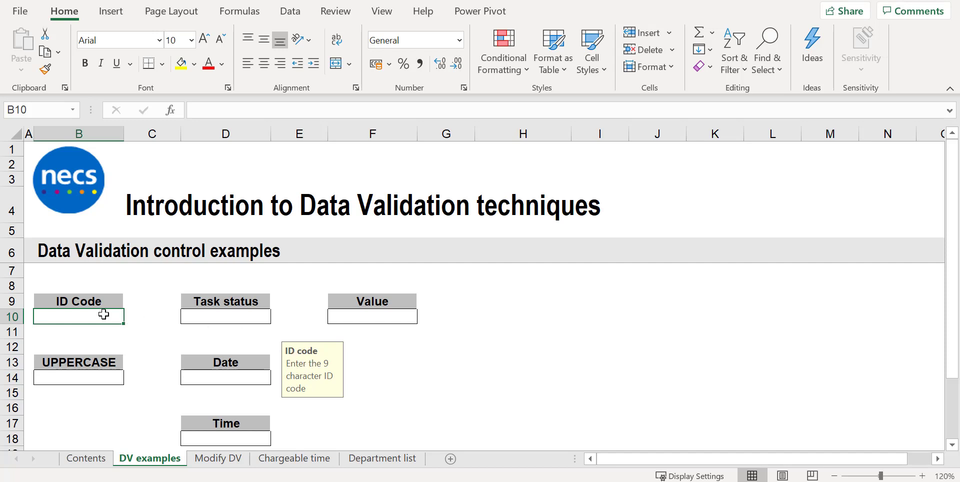
{"action": "type", "text": "ABCDEFGHIJ"}
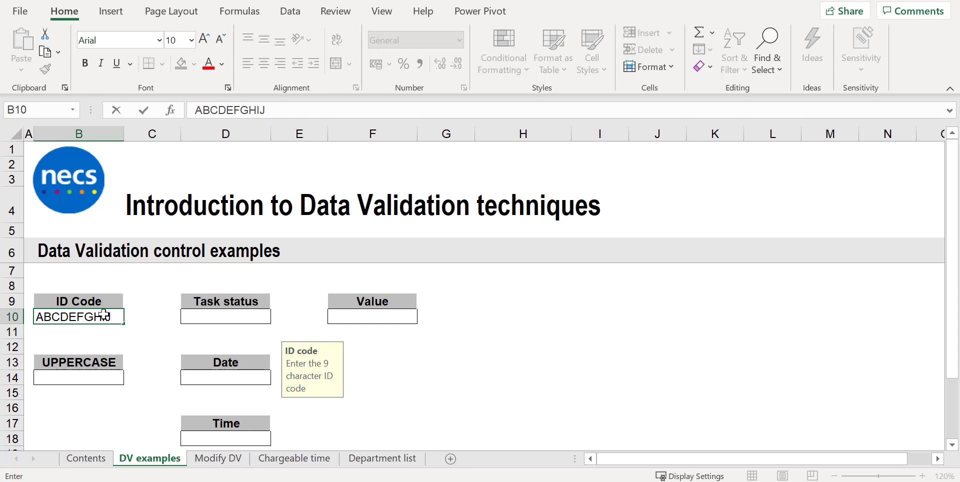
{"action": "key", "text": "Return"}
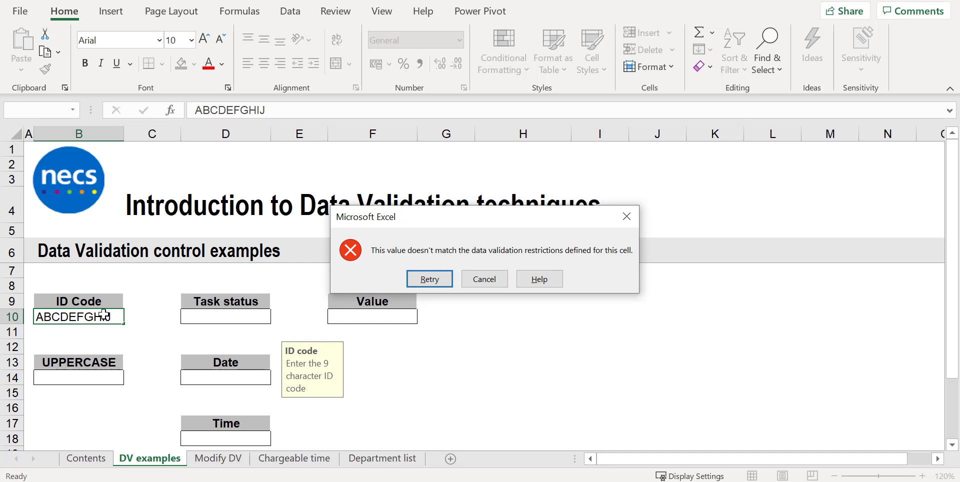
{"action": "left_click", "coordinate": [483, 279]}
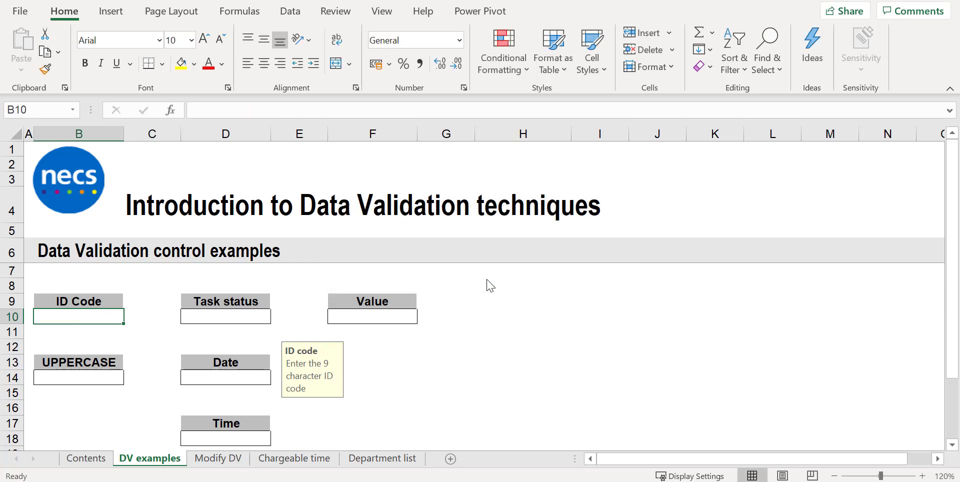
- Test the UPPERCASE cell B14 by trying to enter the lowercase text abc, discarding the entry
{"action": "left_click", "coordinate": [94, 381]}
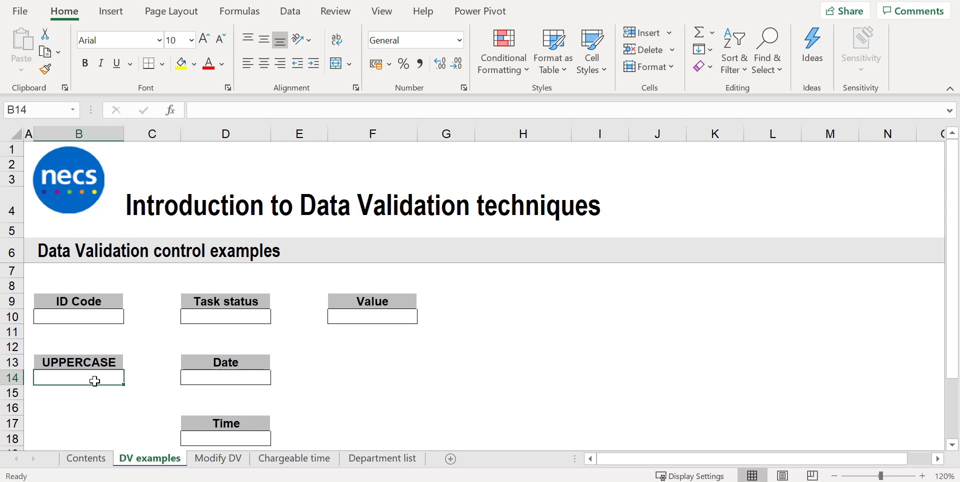
{"action": "type", "text": "abc"}
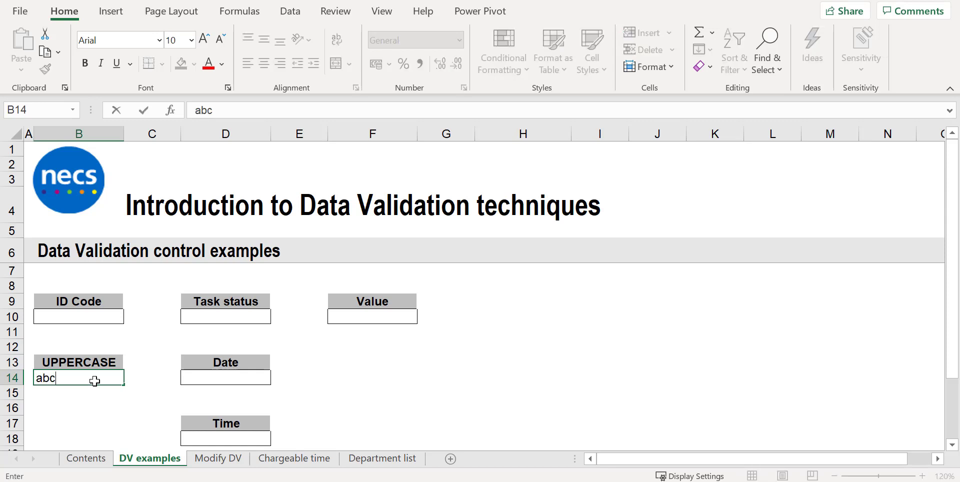
{"action": "key", "text": "Return"}
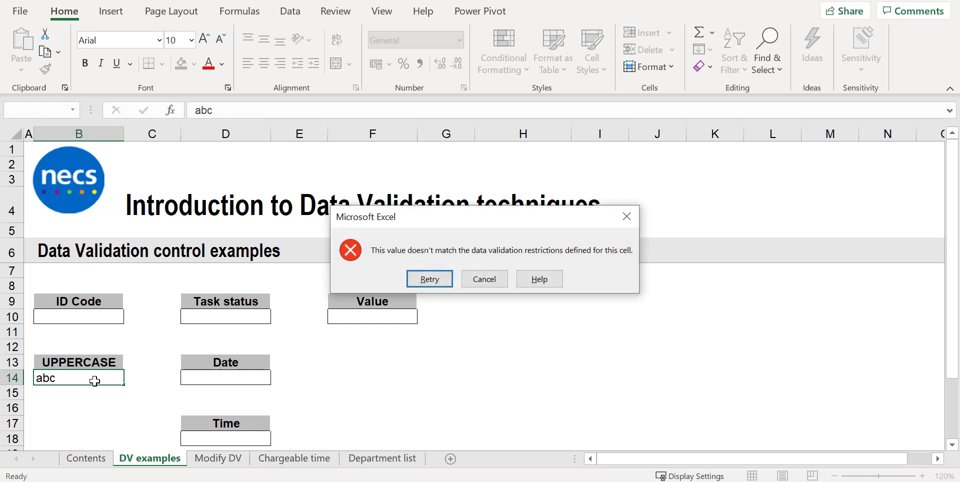
{"action": "left_click", "coordinate": [473, 281]}
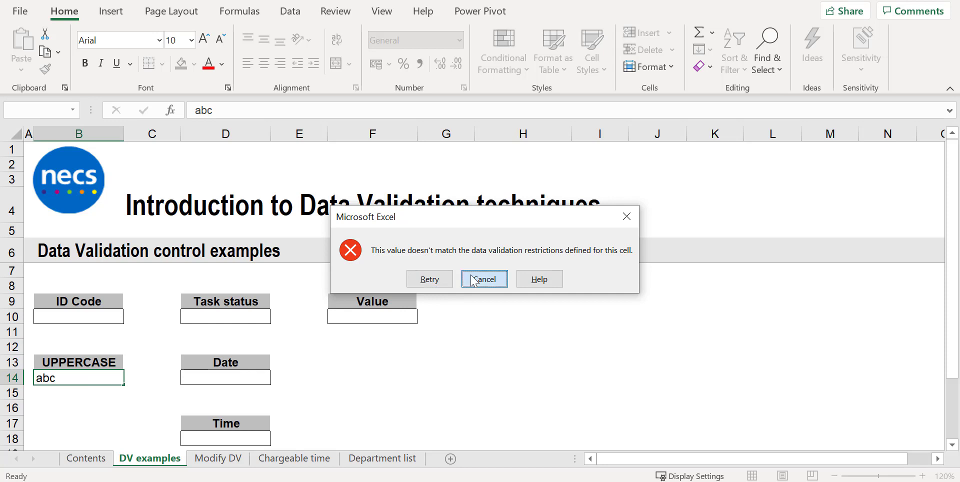
- View the allowed Task status options for D10 and try to enter abc instead, discarding the entry
{"action": "left_click", "coordinate": [231, 316]}
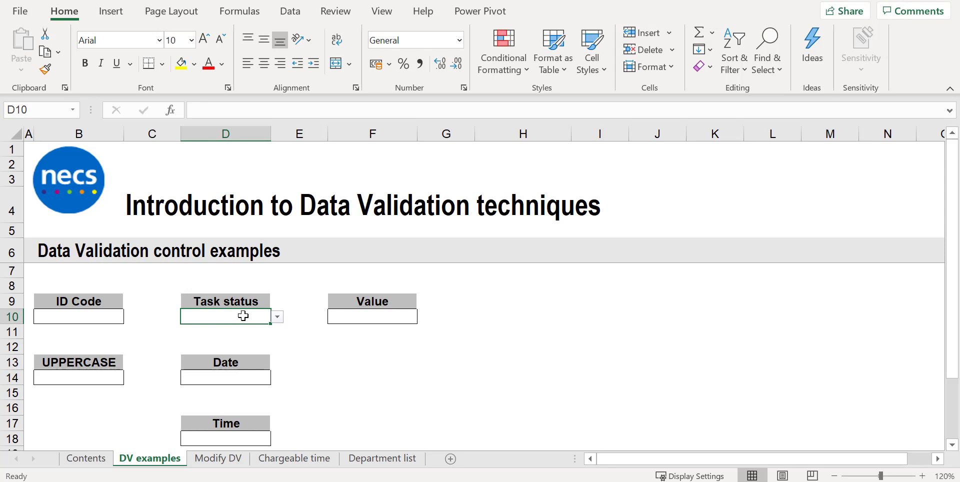
{"action": "left_click", "coordinate": [276, 317]}
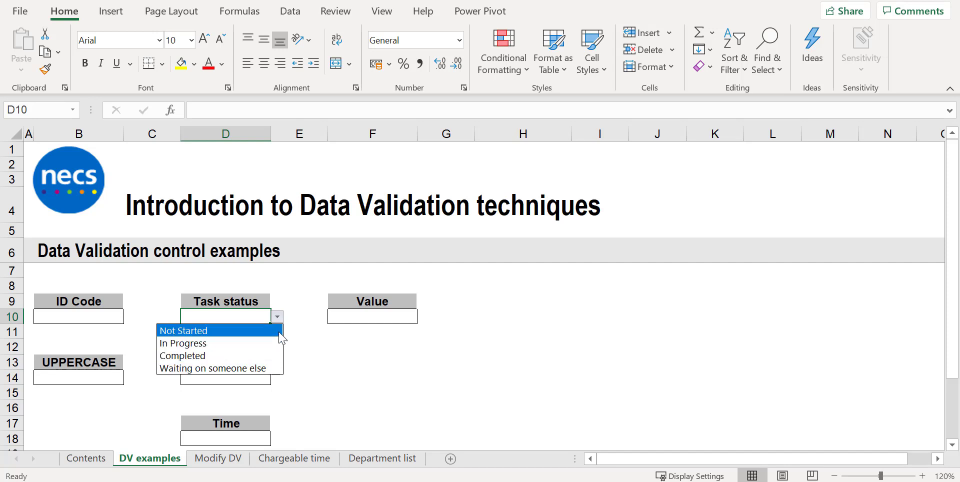
{"action": "left_click", "coordinate": [277, 318]}
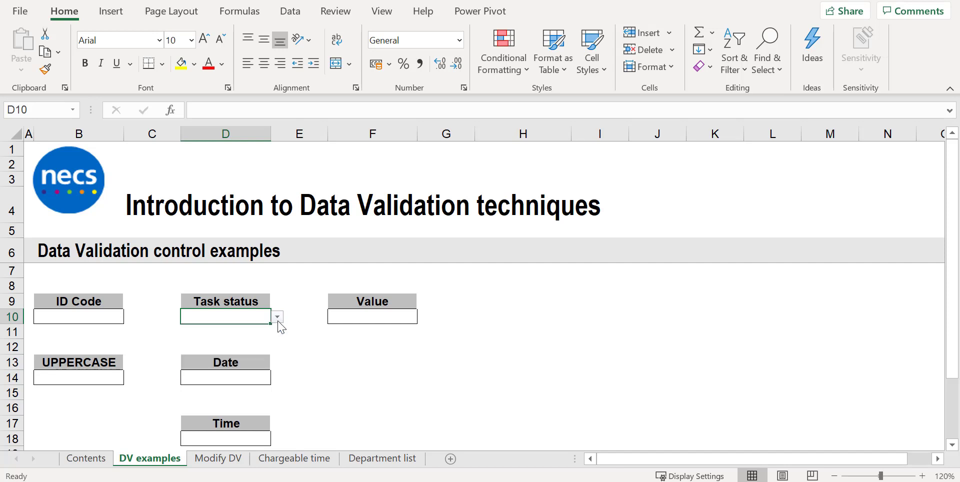
{"action": "type", "text": "abc"}
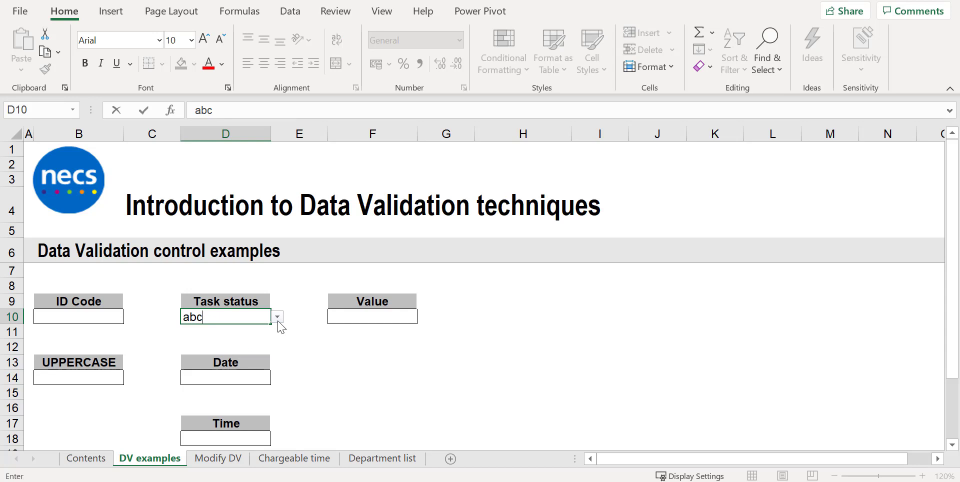
{"action": "key", "text": "Return"}
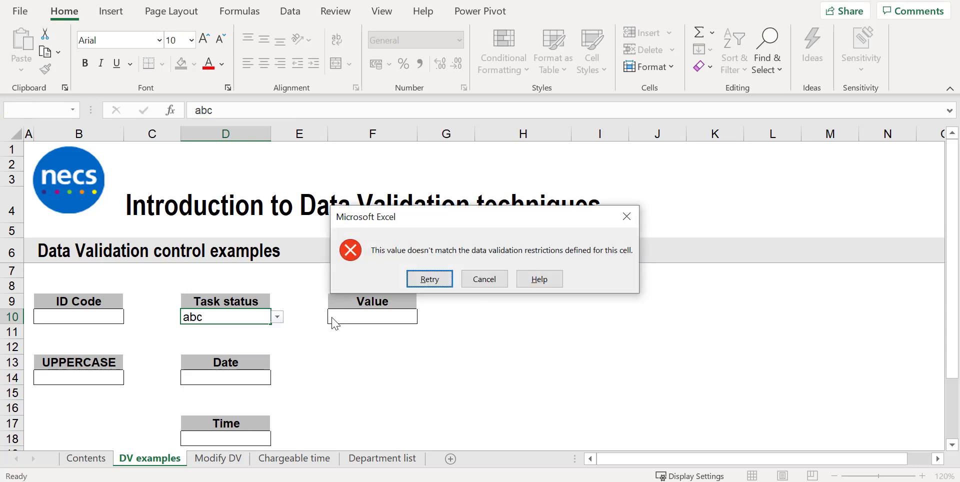
{"action": "left_click", "coordinate": [497, 280]}
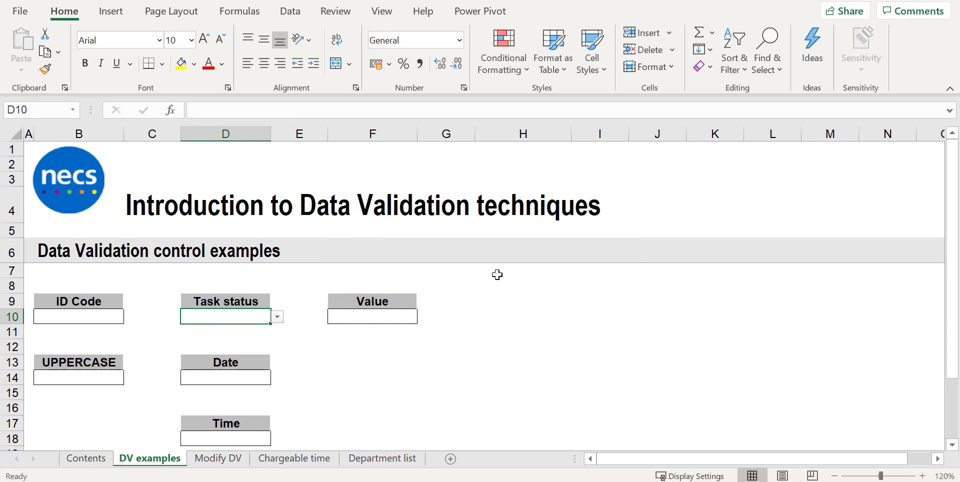
- Test the Date cell D14 by trying to enter the text abc, discarding the entry
{"action": "left_click", "coordinate": [254, 379]}
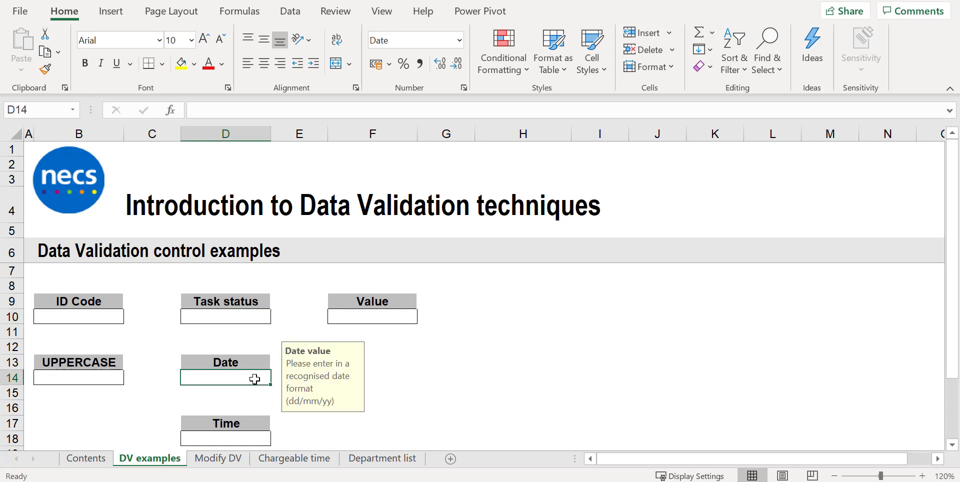
{"action": "type", "text": "abc"}
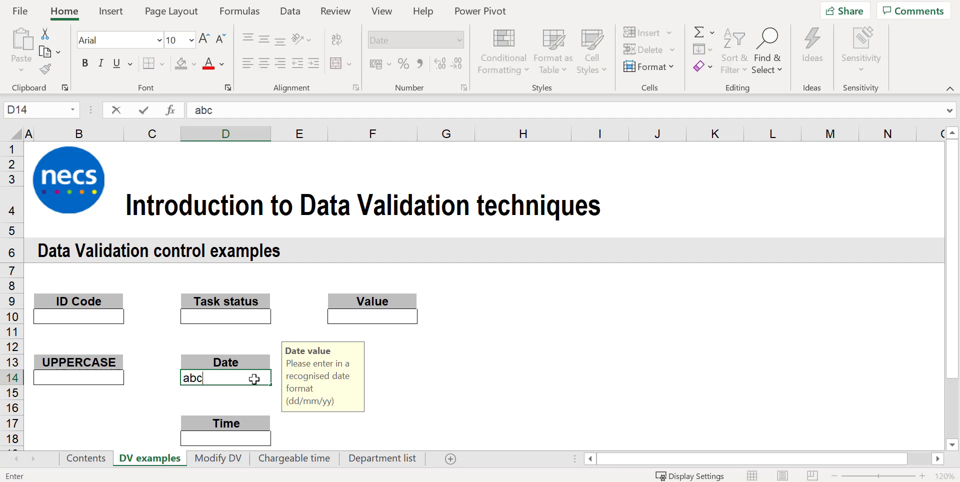
{"action": "key", "text": "Return"}
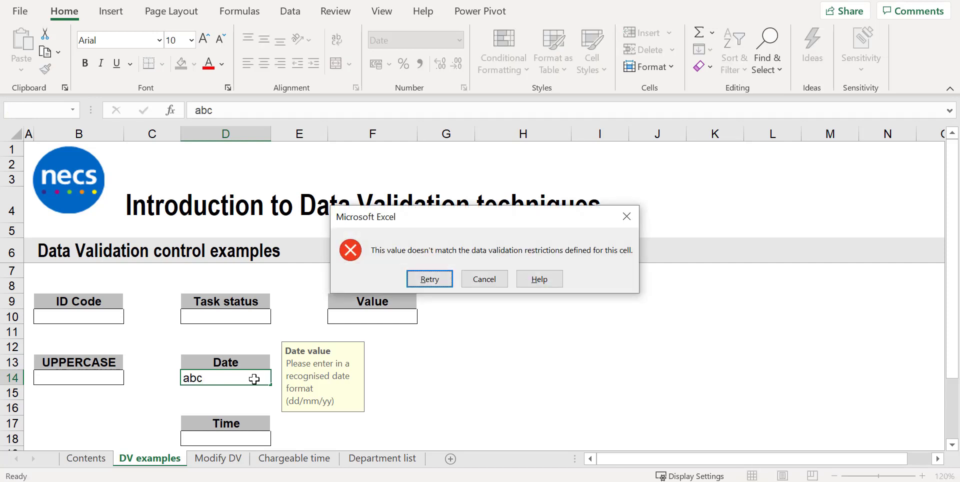
{"action": "left_click", "coordinate": [482, 279]}
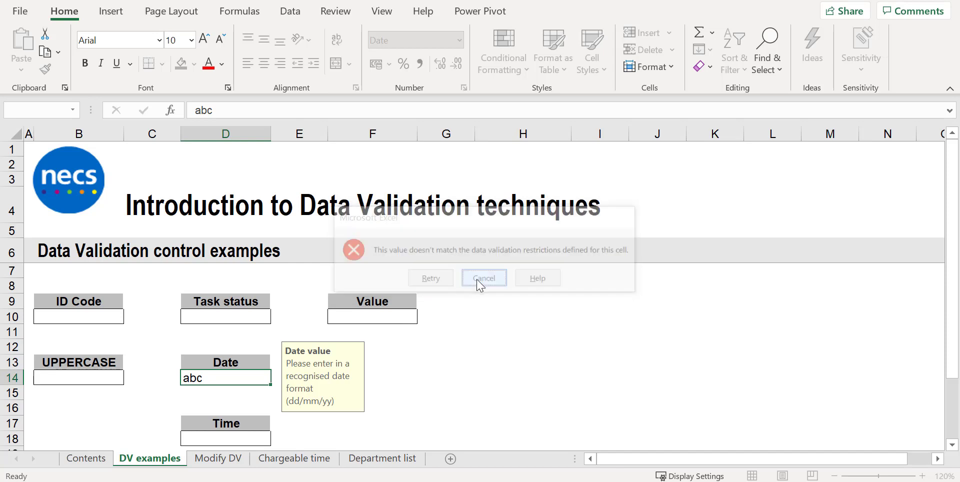
- Test the Time cell D18 by trying to enter the text abc, discarding the entry
{"action": "left_click", "coordinate": [238, 436]}
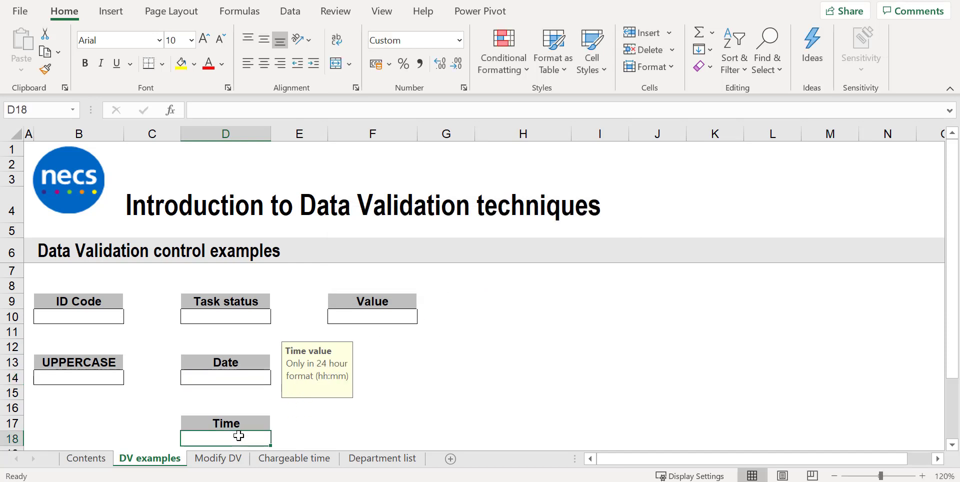
{"action": "type", "text": "abc"}
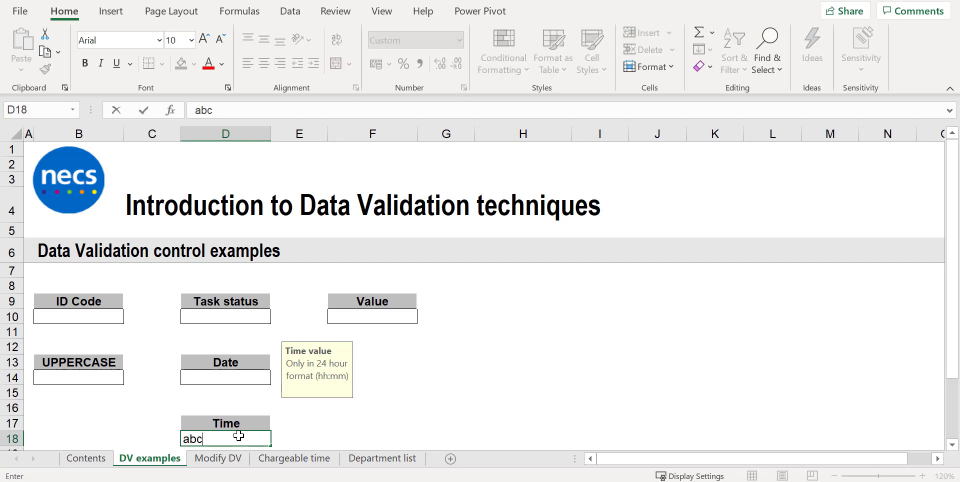
{"action": "key", "text": "Return"}
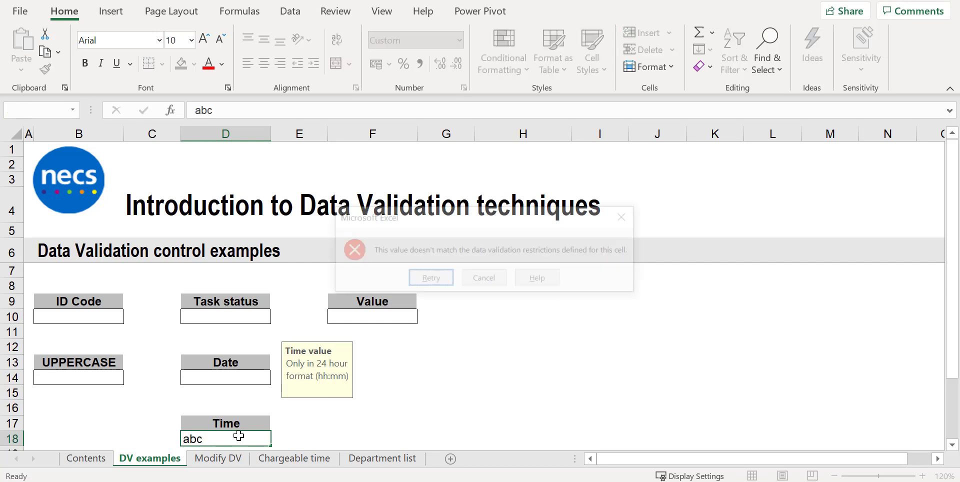
{"action": "left_click", "coordinate": [483, 281]}
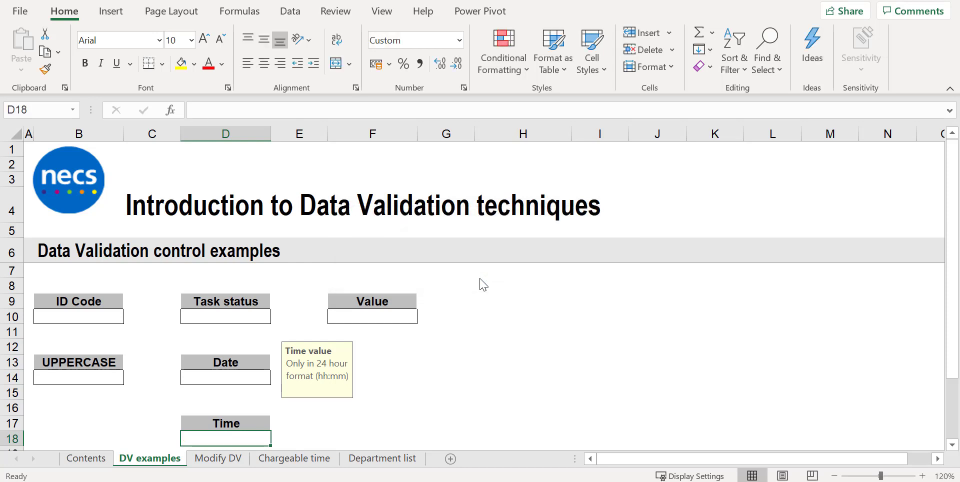
- Test the Value cell F10 by trying to enter the number 123, discarding the entry
{"action": "left_click", "coordinate": [391, 317]}
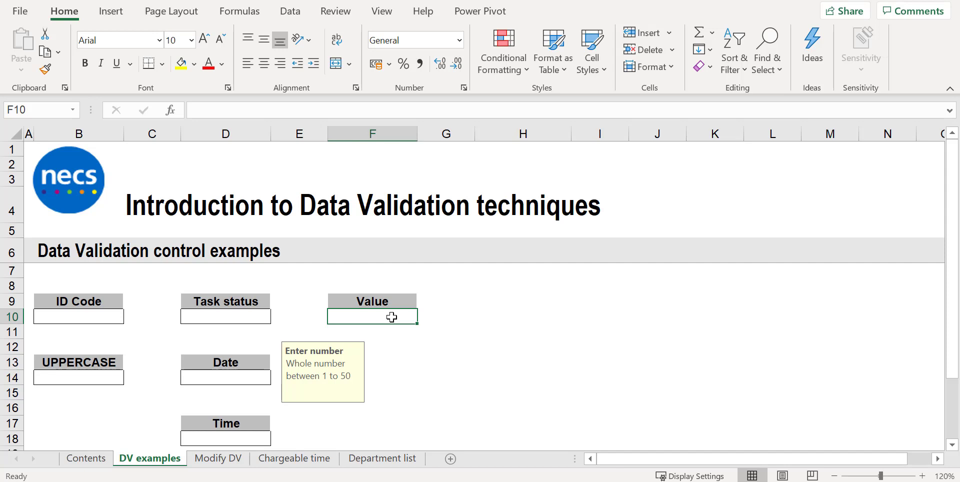
{"action": "type", "text": "123"}
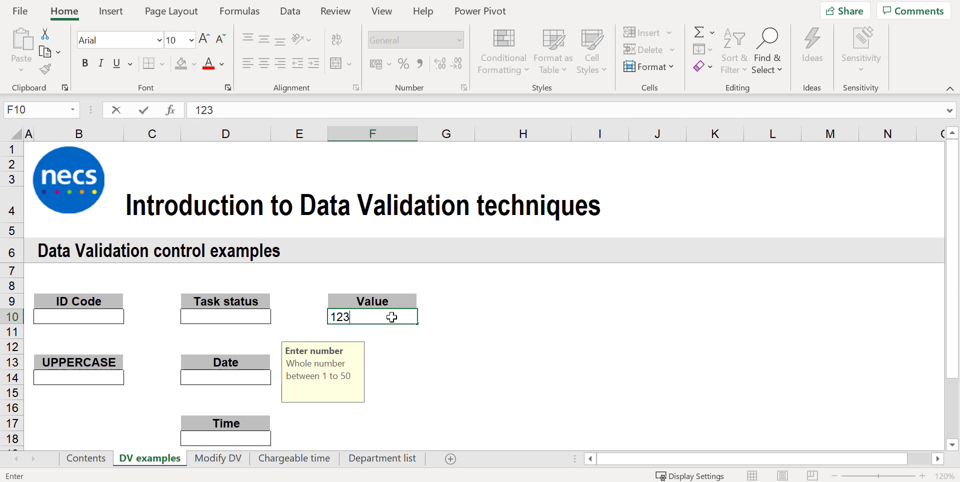
{"action": "key", "text": "Return"}
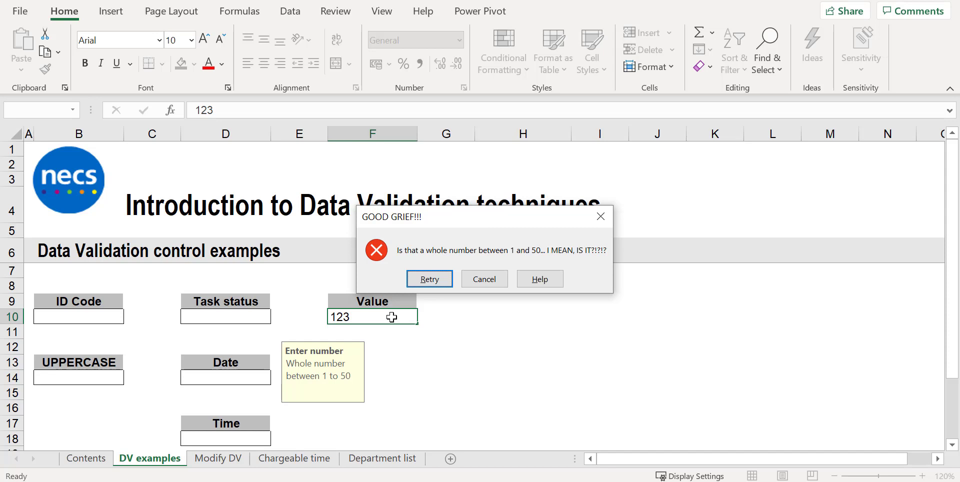
{"action": "left_click", "coordinate": [483, 278]}
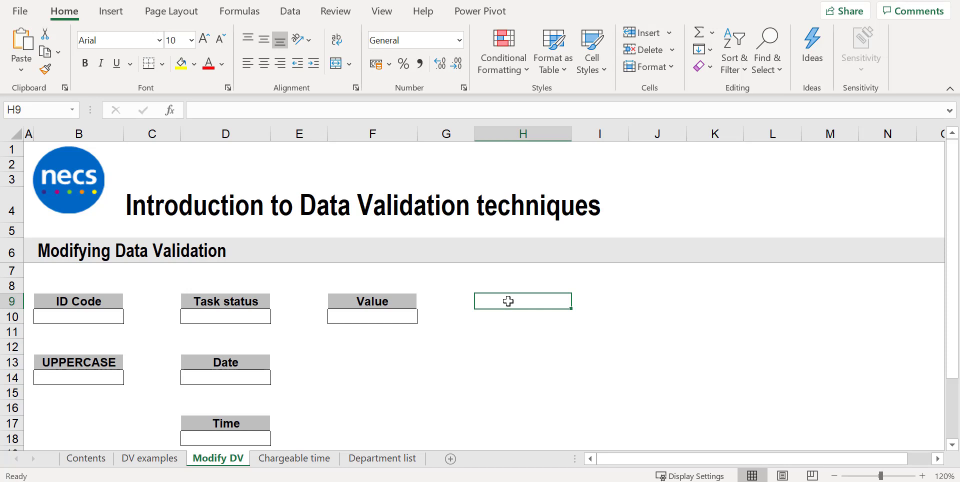
- Start a data validation rule for cell H9 on the Modify DV sheet, allowing Whole number with the between condition
{"action": "left_click", "coordinate": [289, 19]}
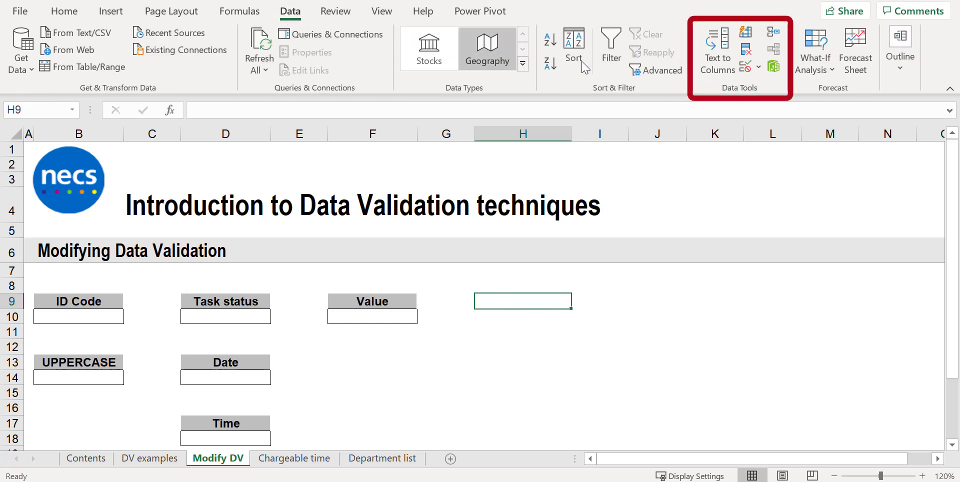
{"action": "left_click", "coordinate": [752, 72]}
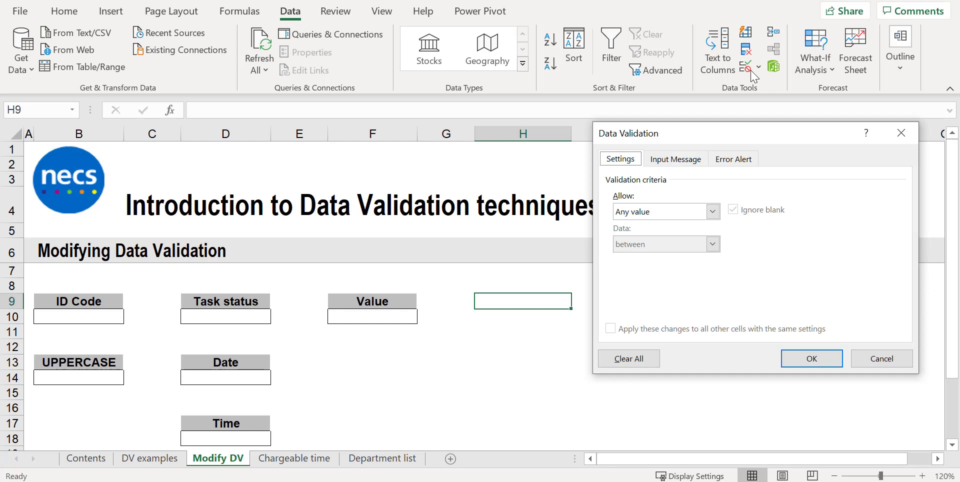
{"action": "left_click", "coordinate": [712, 213]}
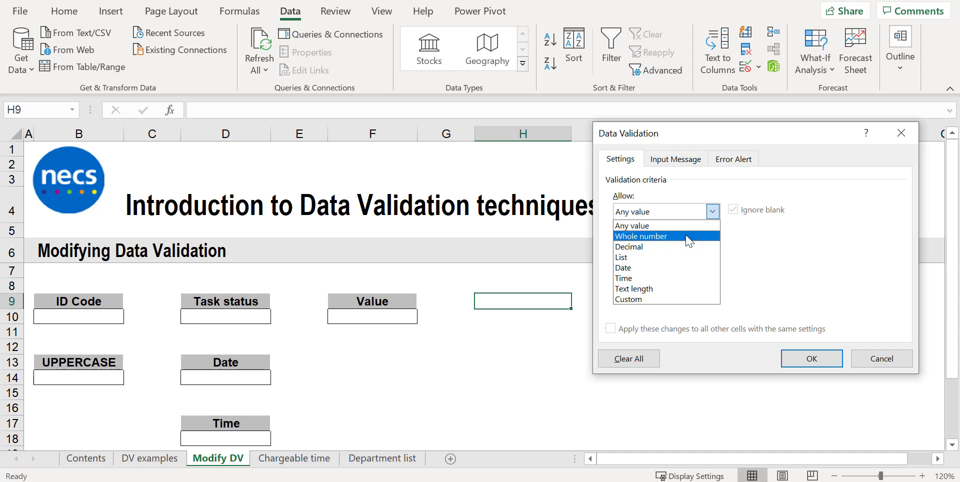
{"action": "left_click", "coordinate": [688, 241]}
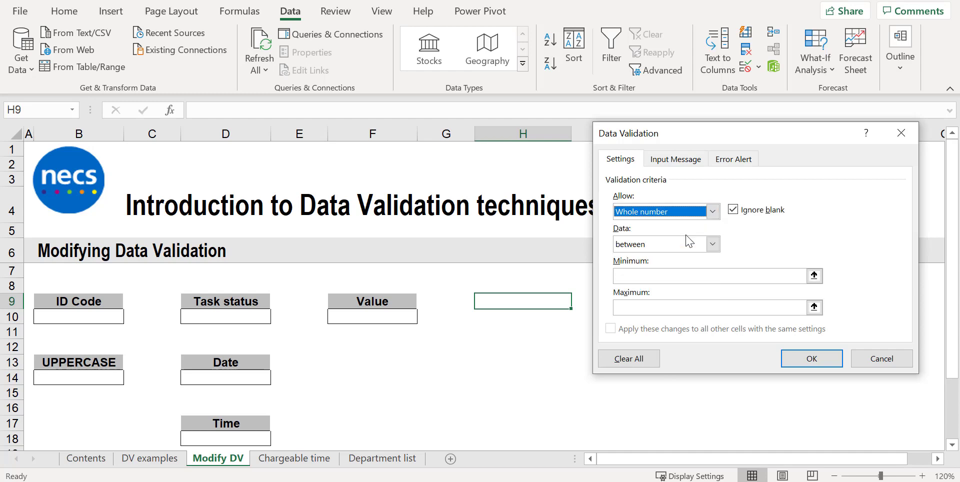
{"action": "left_click", "coordinate": [713, 244]}
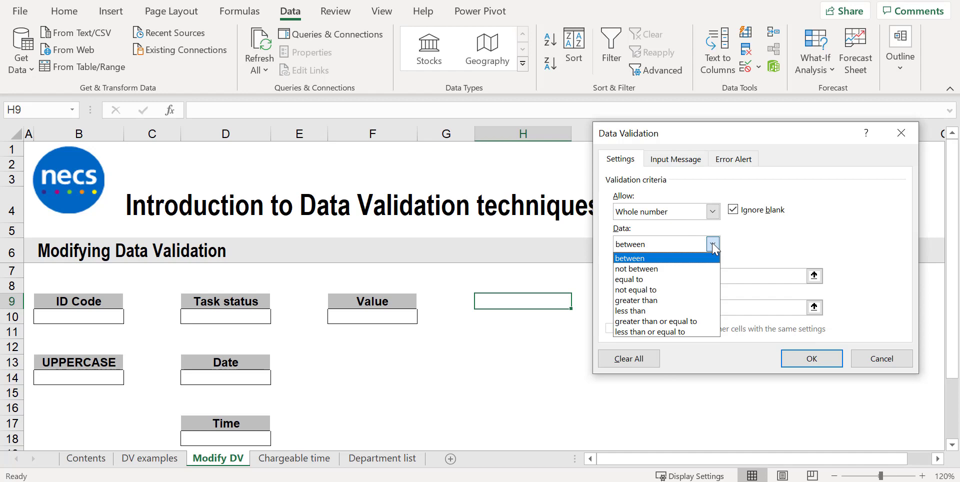
{"action": "left_click", "coordinate": [712, 246]}
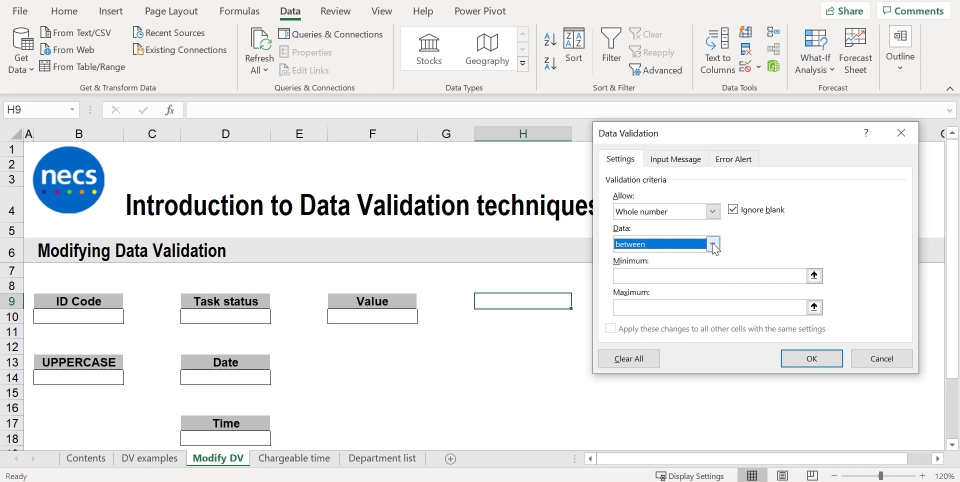
- Set the whole number rule's minimum to 1 and maximum to 10
{"action": "left_click", "coordinate": [691, 275]}
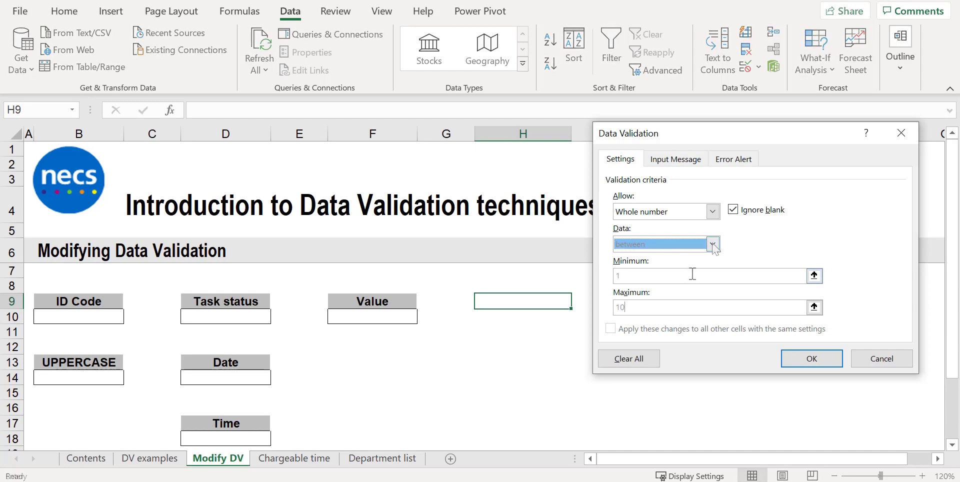
{"action": "type", "text": "1"}
{"action": "key", "text": "Tab"}
{"action": "type", "text": "10"}
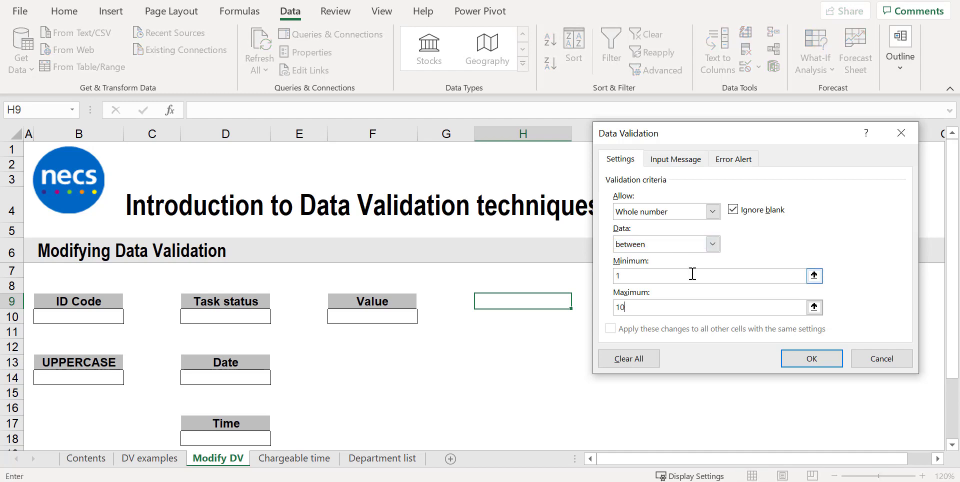
- Set up a Decimal rule for cell H9 with the between condition, a minimum of 0 and a maximum of 5
{"action": "left_click", "coordinate": [712, 211]}
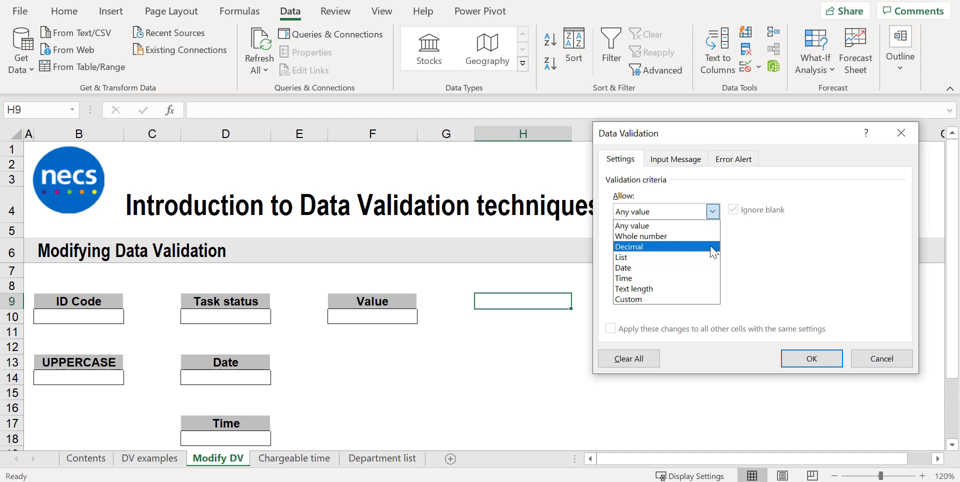
{"action": "left_click", "coordinate": [713, 247]}
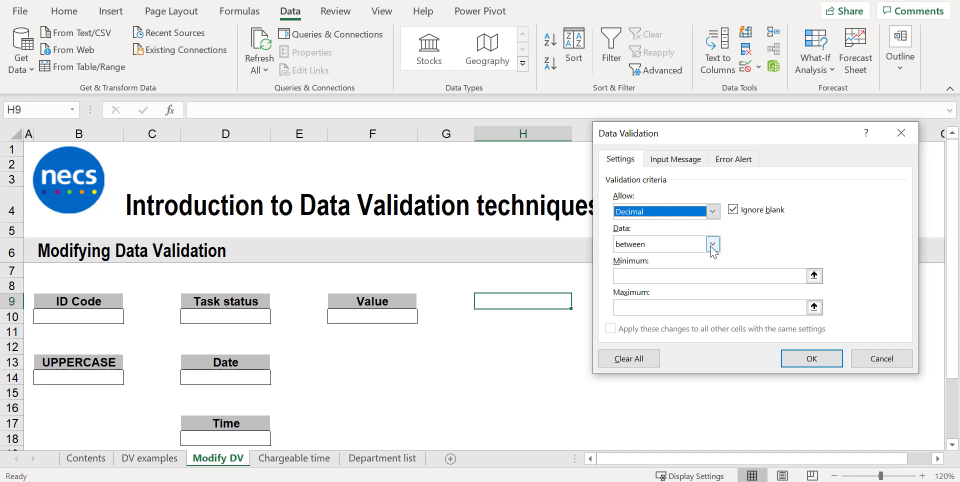
{"action": "left_click", "coordinate": [713, 275]}
{"action": "type", "text": "0"}
{"action": "key", "text": "Tab"}
{"action": "type", "text": "5"}
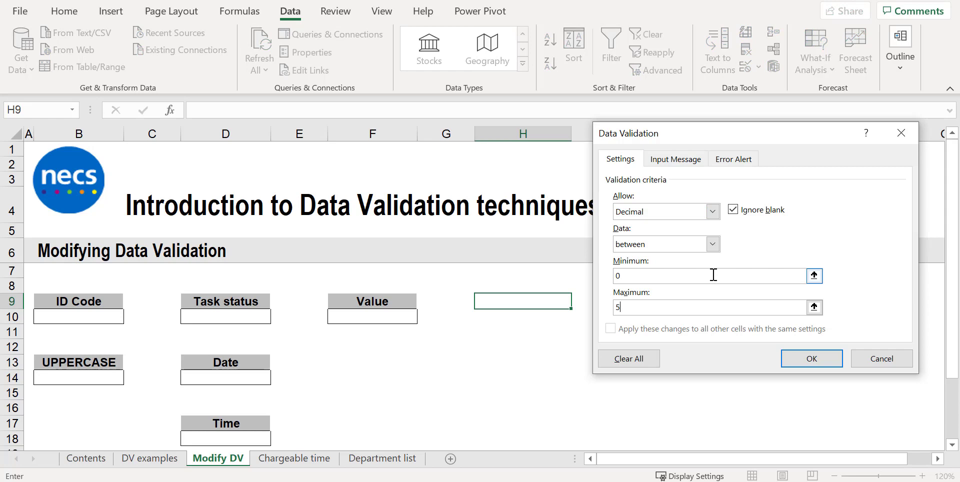
- Switch cell H9's validation rule to allow a List and activate its source entry
{"action": "left_click", "coordinate": [712, 211]}
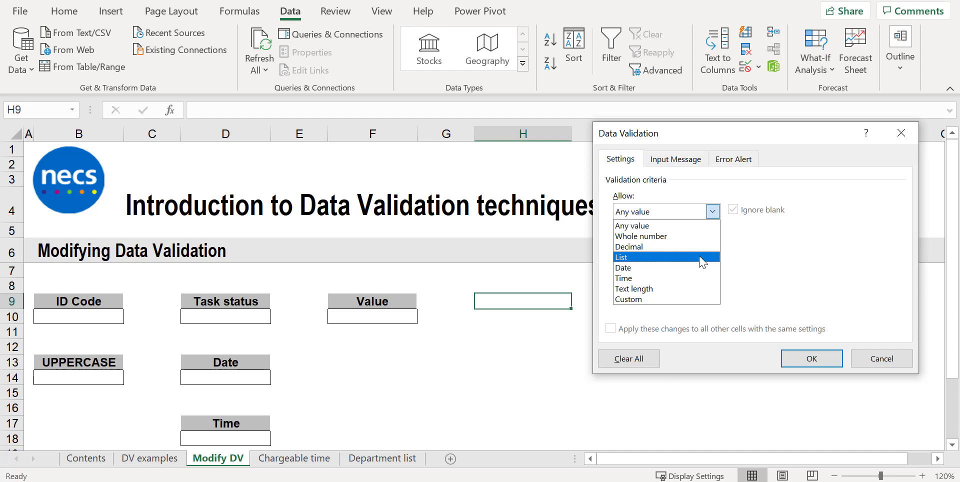
{"action": "left_click", "coordinate": [702, 262]}
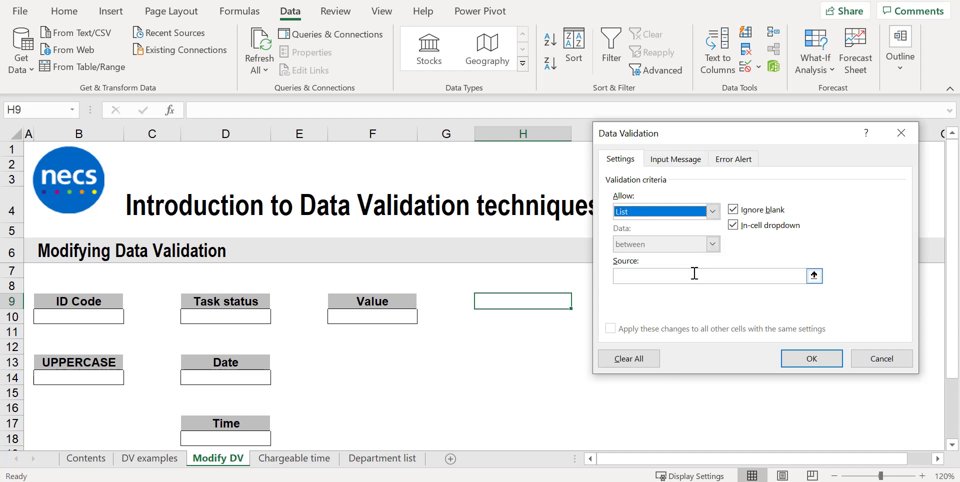
{"action": "left_click", "coordinate": [694, 273]}
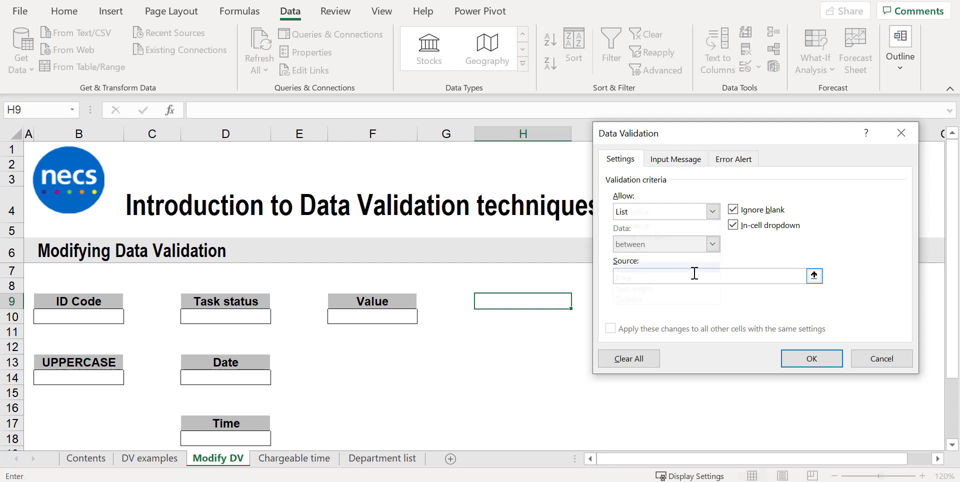
- Try the Date and Time rule types for cell H9's validation
{"action": "key", "text": "alt+a"}
{"action": "key", "text": "Home"}
{"action": "key", "text": "alt+Down"}
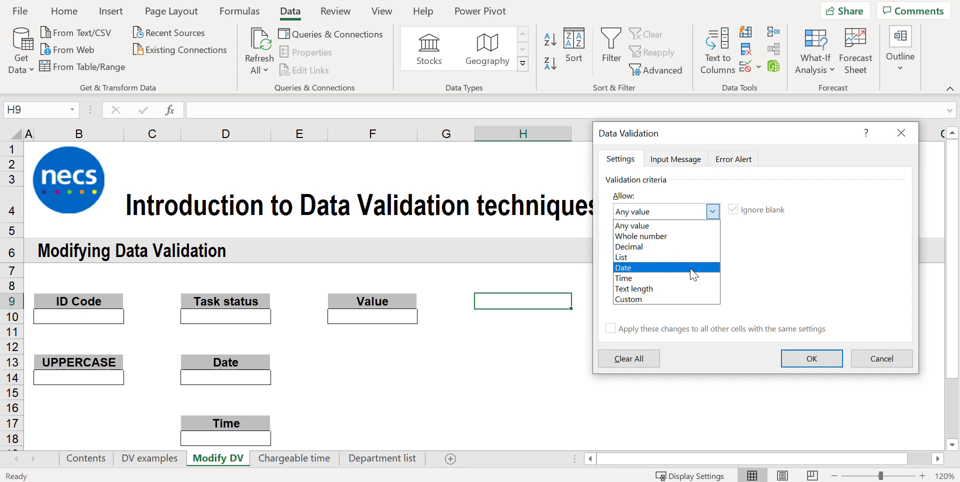
{"action": "left_click", "coordinate": [693, 268]}
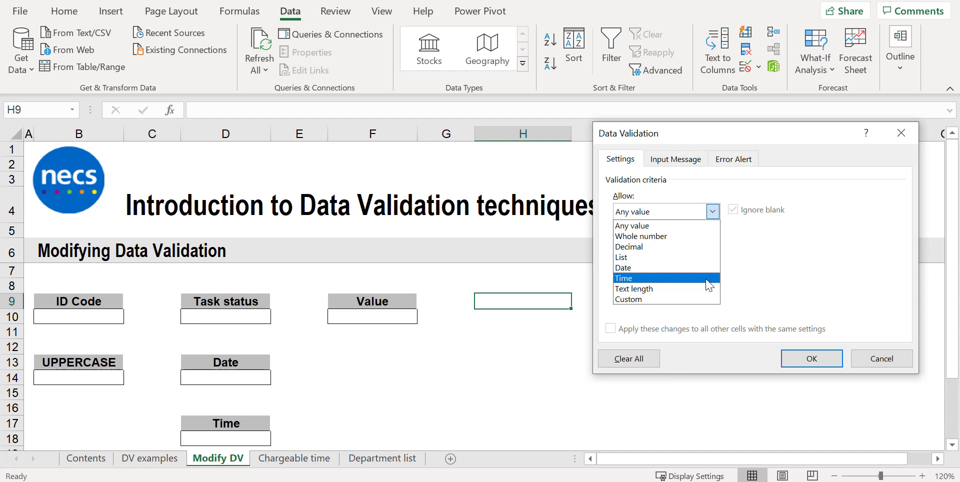
{"action": "left_click", "coordinate": [706, 284]}
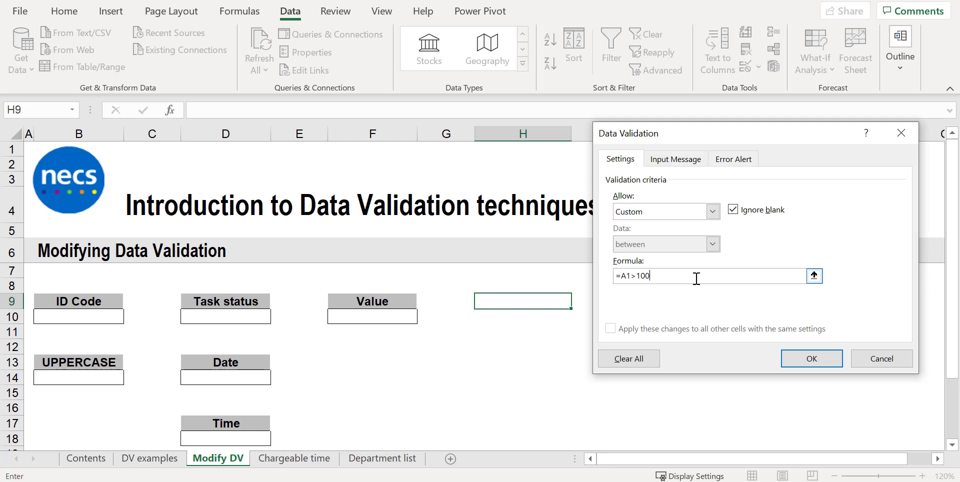
- Examine the input message options and the available error alert styles for cell H9
{"action": "key", "text": "ctrl+Tab"}
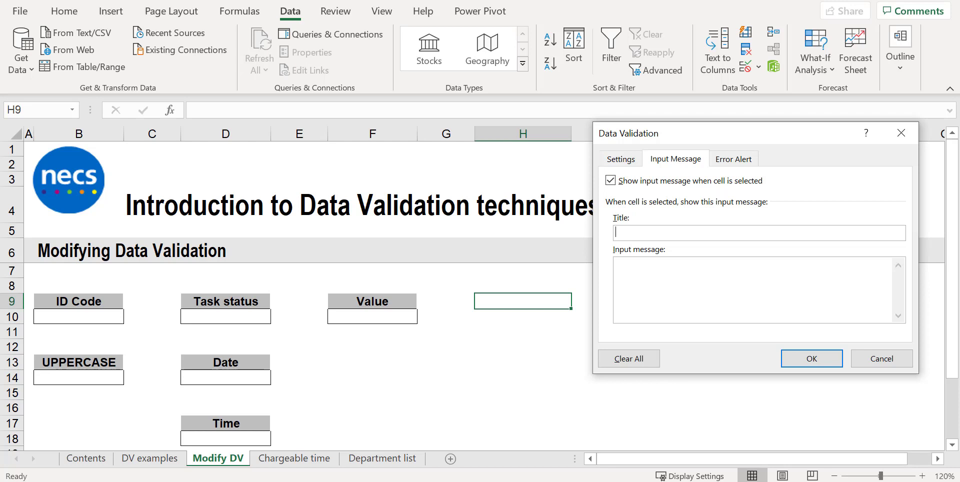
{"action": "left_click", "coordinate": [733, 159]}
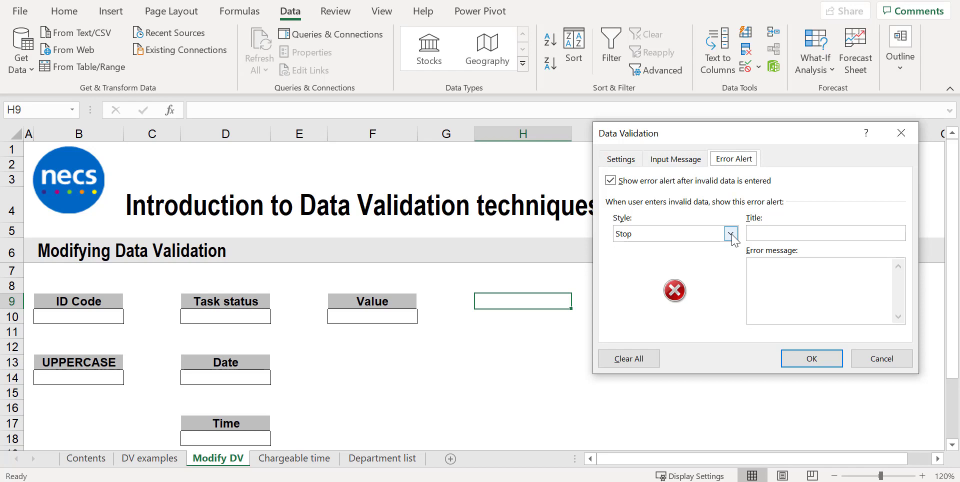
{"action": "left_click", "coordinate": [730, 234]}
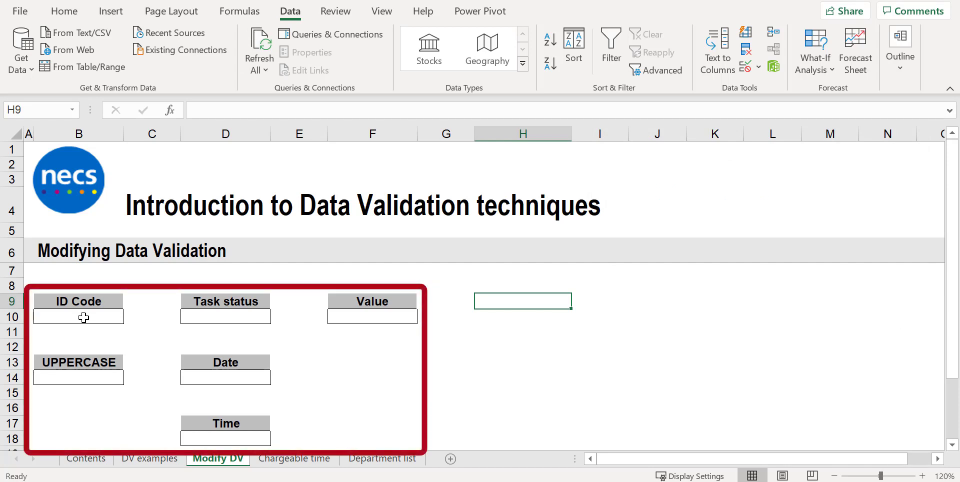
- Change the text length condition in the ID Code cell B10's validation rule to less than or equal to
{"action": "left_click", "coordinate": [83, 317]}
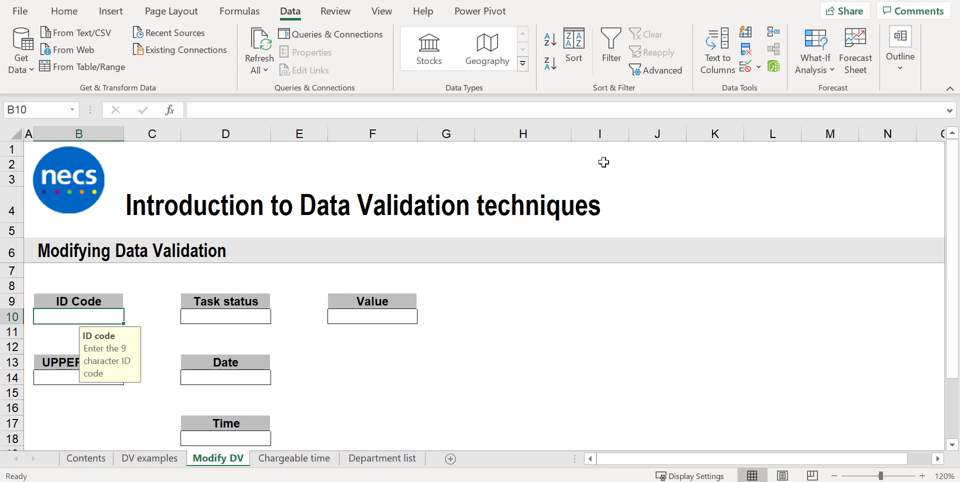
{"action": "left_click", "coordinate": [744, 67]}
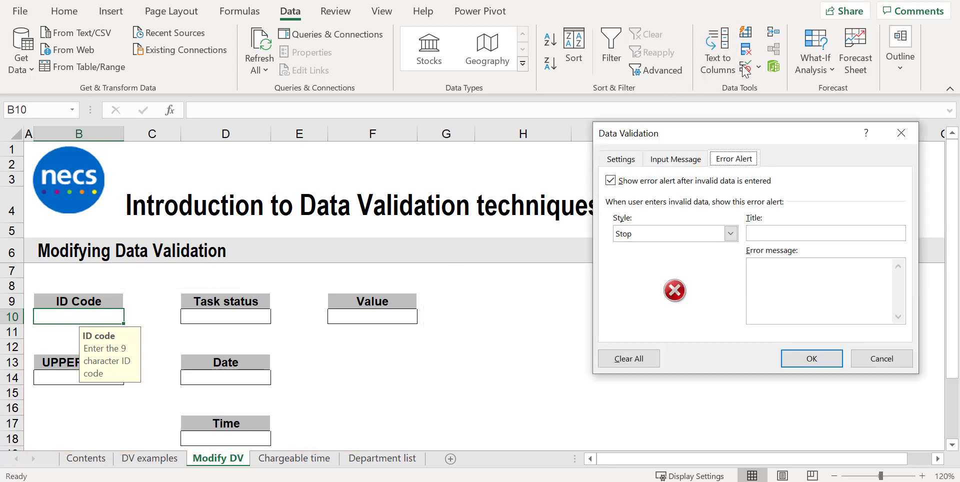
{"action": "left_click", "coordinate": [625, 158]}
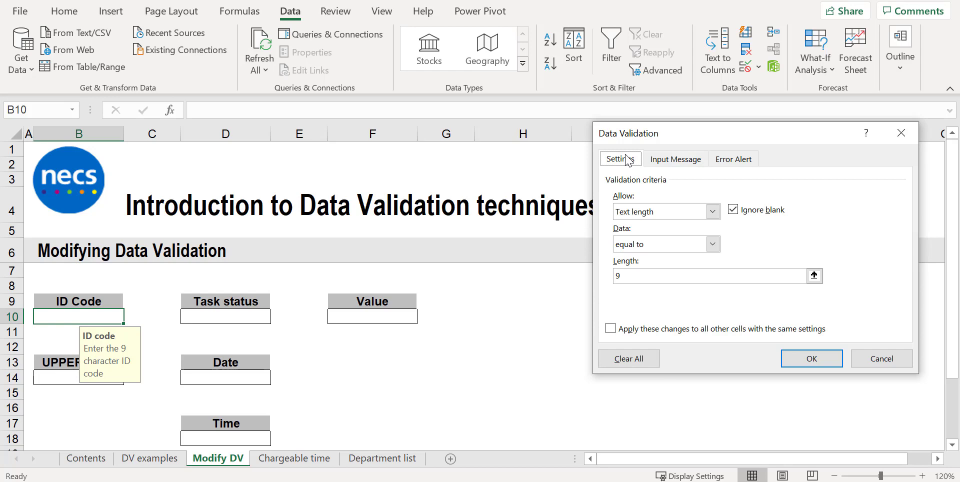
{"action": "left_click", "coordinate": [712, 244]}
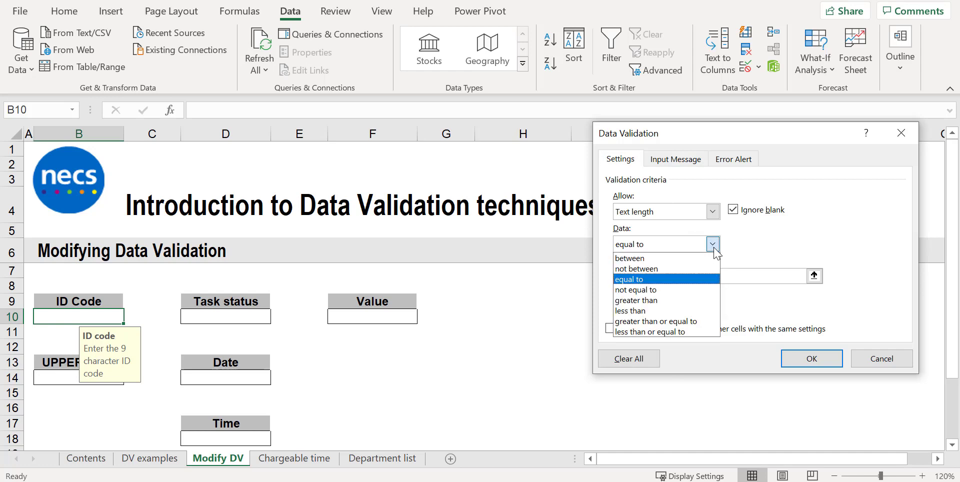
{"action": "left_click", "coordinate": [688, 331]}
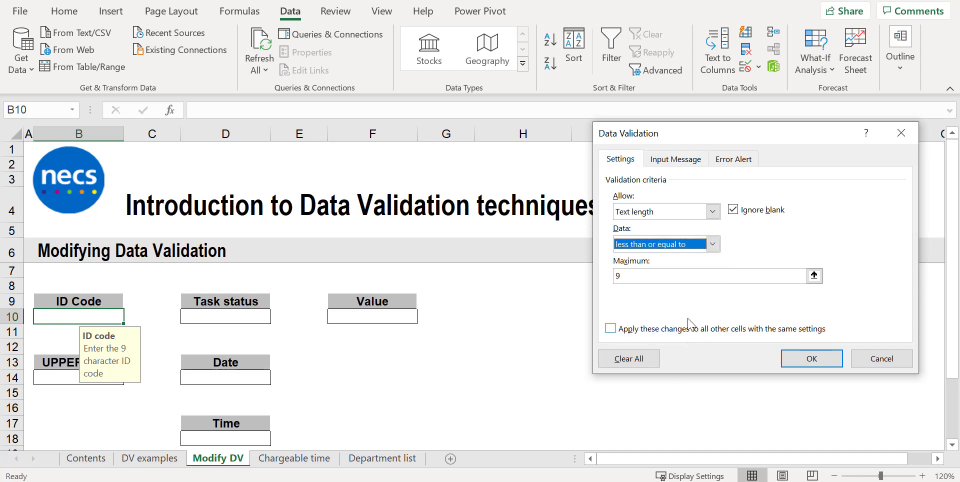
- Reword B10's input message to "Enter upto a 9 character ID code" and apply the validation changes
{"action": "left_click", "coordinate": [675, 160]}
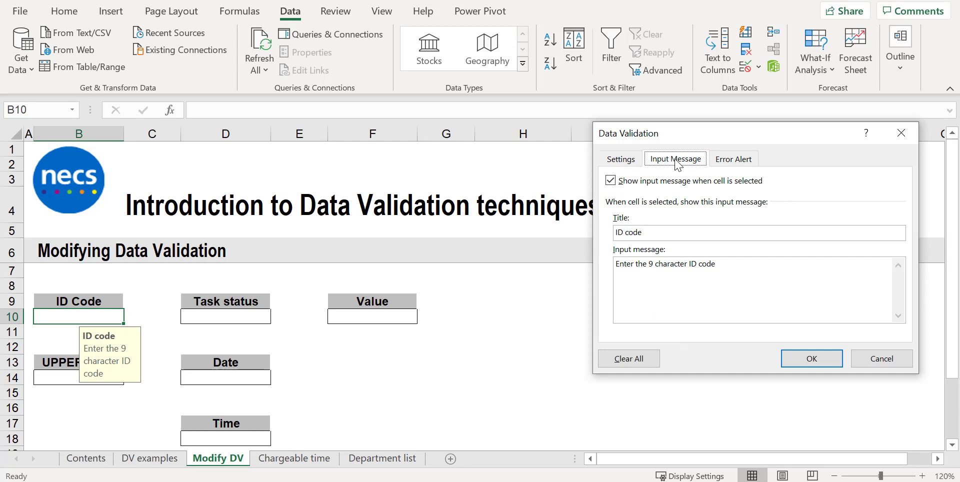
{"action": "left_click_drag", "start_coordinate": [636, 263], "coordinate": [647, 266]}
{"action": "type", "text": "upto a"}
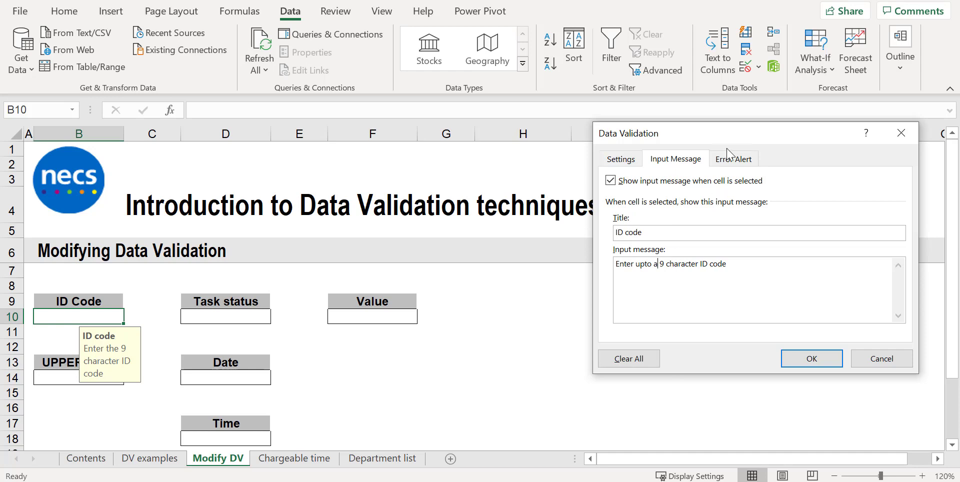
{"action": "left_click", "coordinate": [730, 159]}
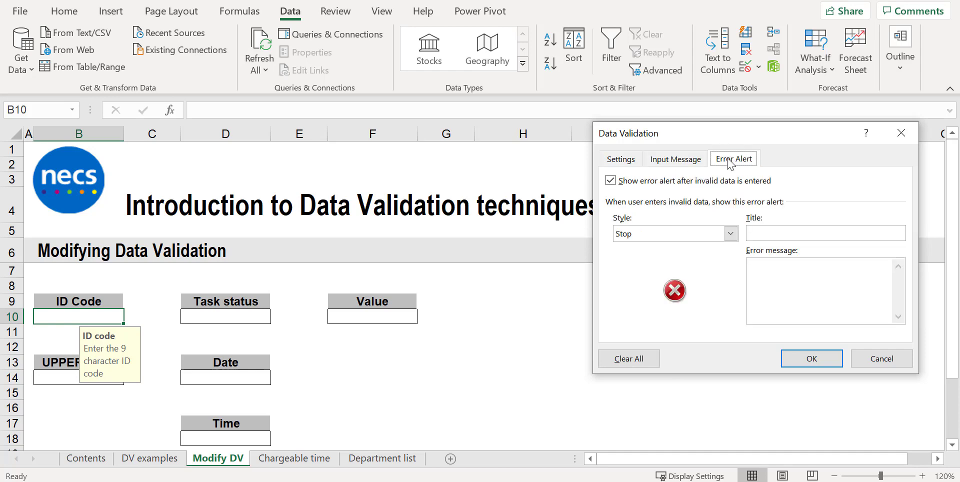
{"action": "left_click", "coordinate": [803, 358]}
{"action": "type", "text": "12345"}
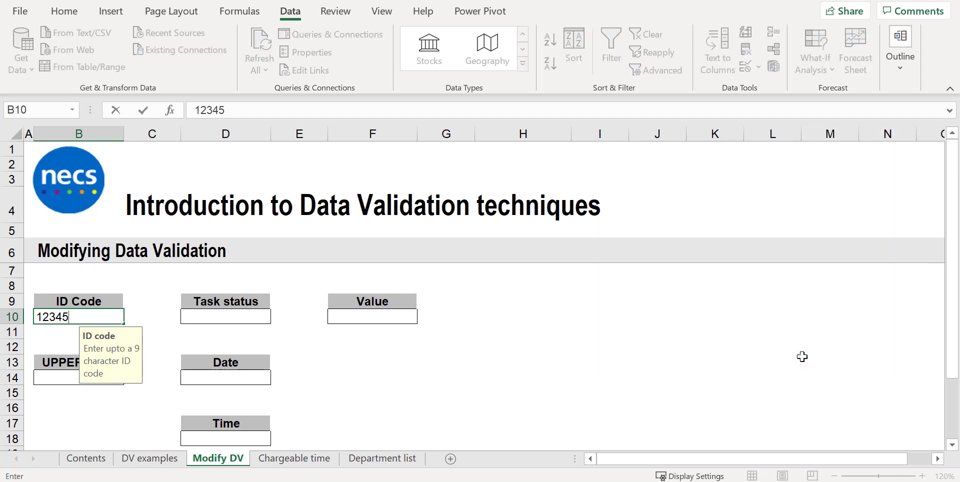
{"action": "key", "text": "Return"}
{"action": "type", "text": "12345678"}
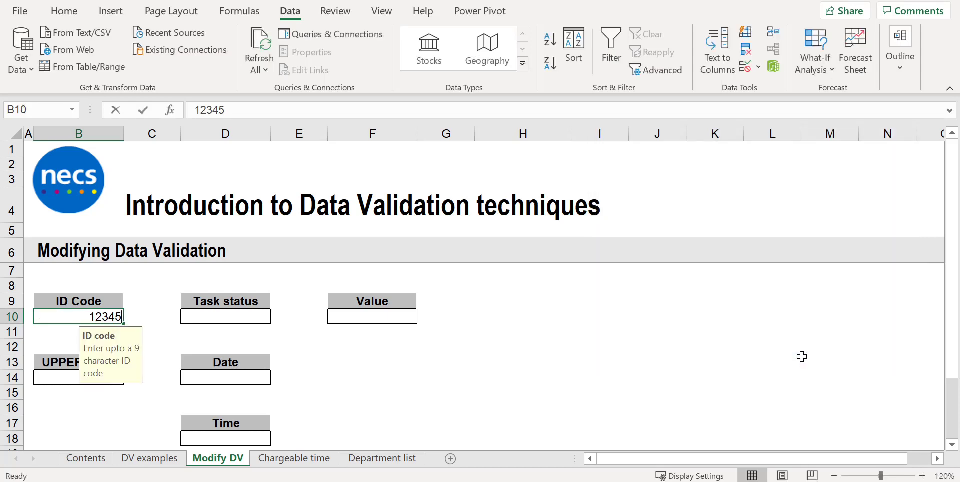
{"action": "type", "text": "90"}
{"action": "key", "text": "Return"}
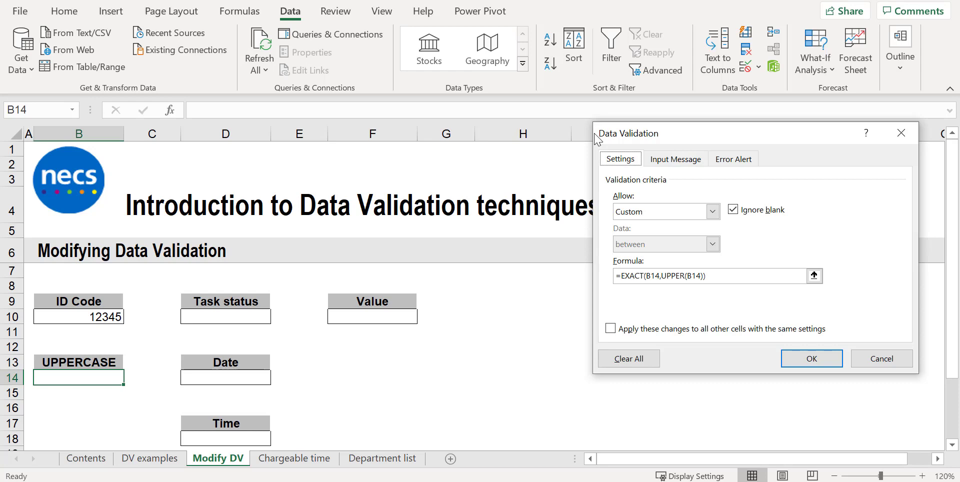
- Close B14's validation settings and try to enter a mixed-case surname in the UPPERCASE cell, discarding the entry
{"action": "key", "text": "Return"}
{"action": "type", "text": "McDONALD"}
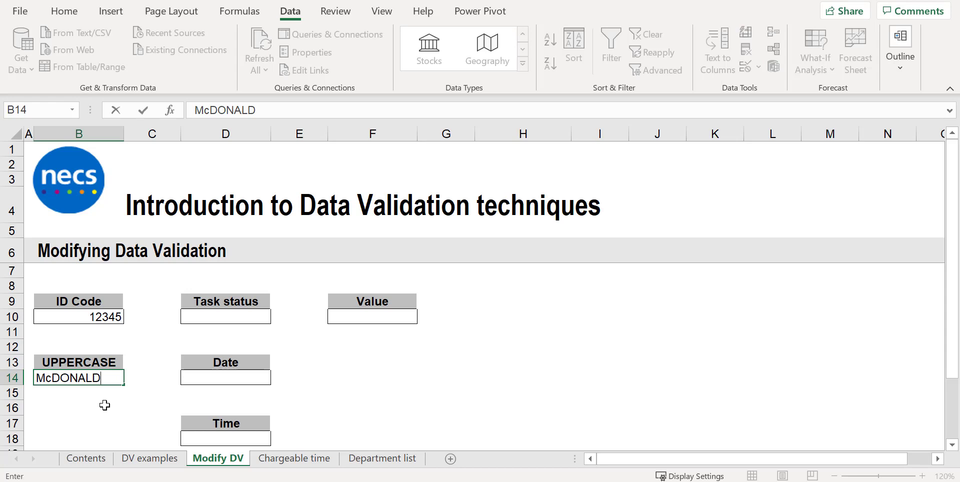
{"action": "key", "text": "Return"}
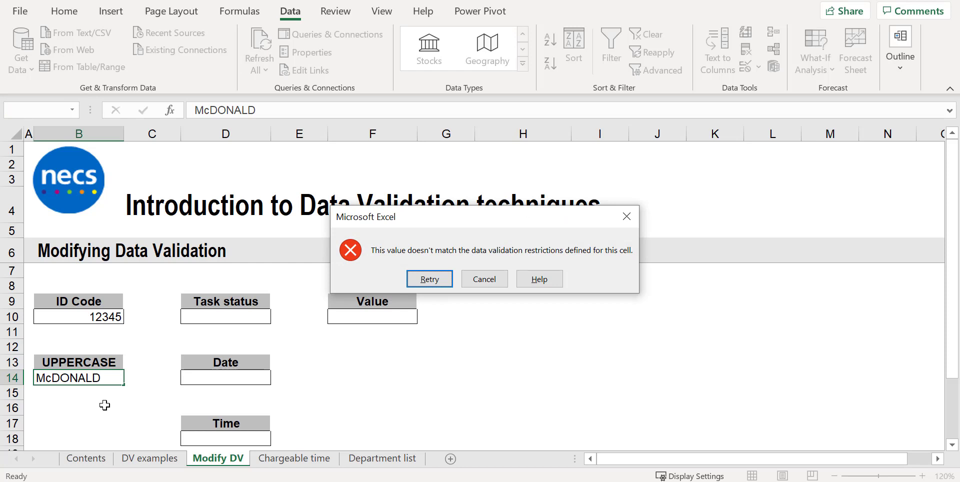
{"action": "key", "text": "Escape"}
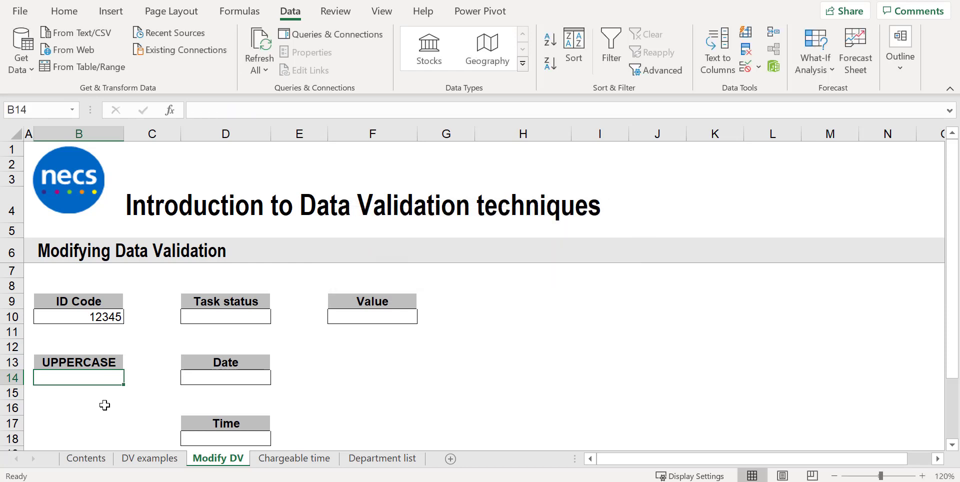
- Set the error alert style of the UPPERCASE cell B14's validation rule to Warning
{"action": "left_click", "coordinate": [749, 68]}
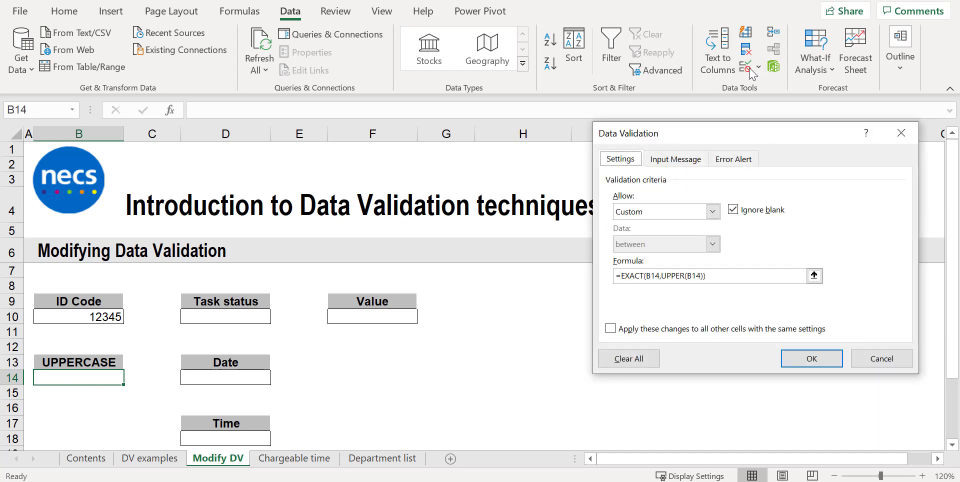
{"action": "left_click", "coordinate": [733, 159]}
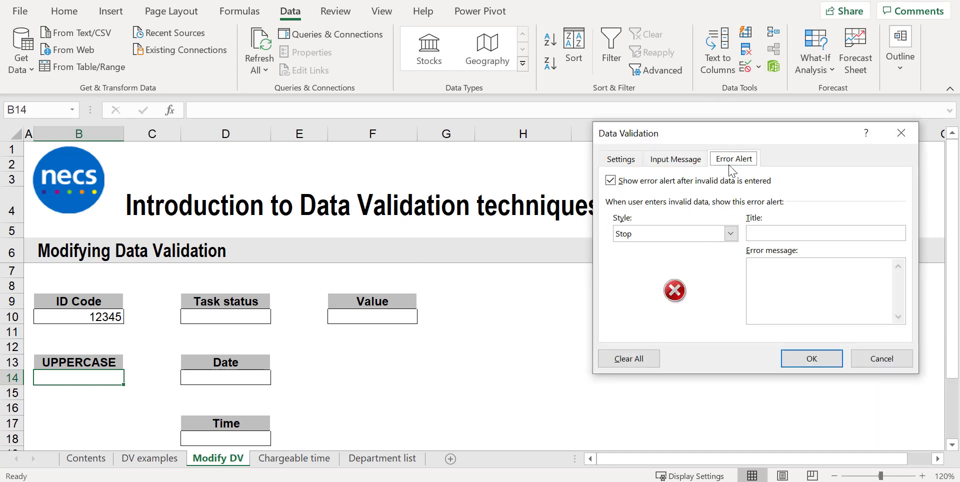
{"action": "left_click", "coordinate": [730, 233]}
{"action": "left_click", "coordinate": [713, 257]}
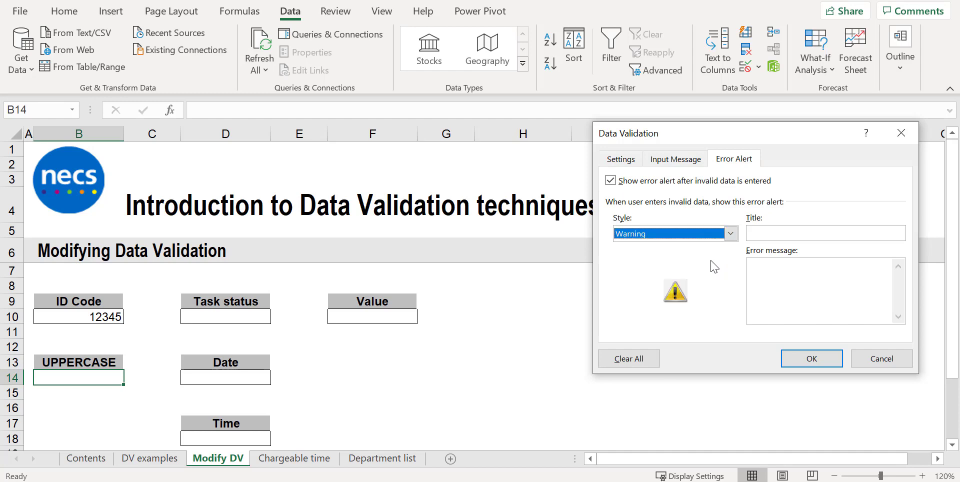
{"action": "left_click", "coordinate": [810, 363]}
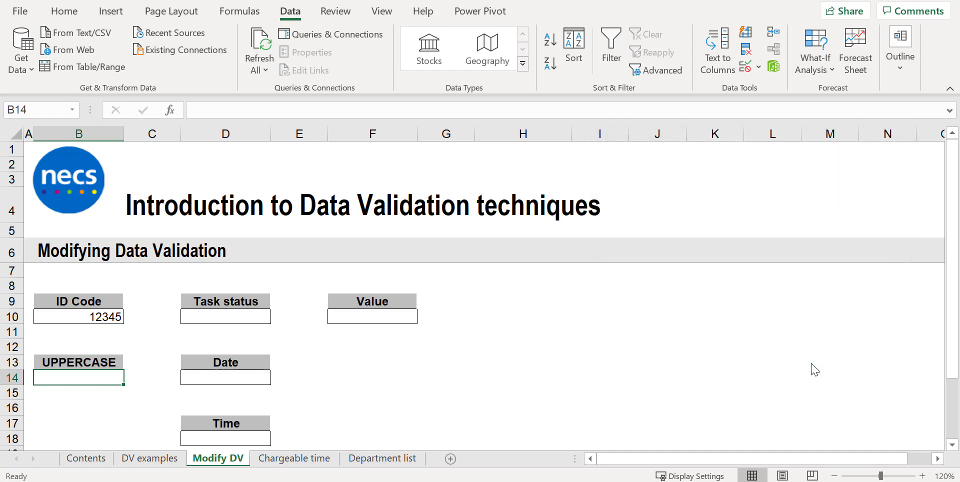
- Enter the mixed-case surname in cell B14 and accept it despite the validation rule
{"action": "type", "text": "McDONALD"}
{"action": "key", "text": "Return"}
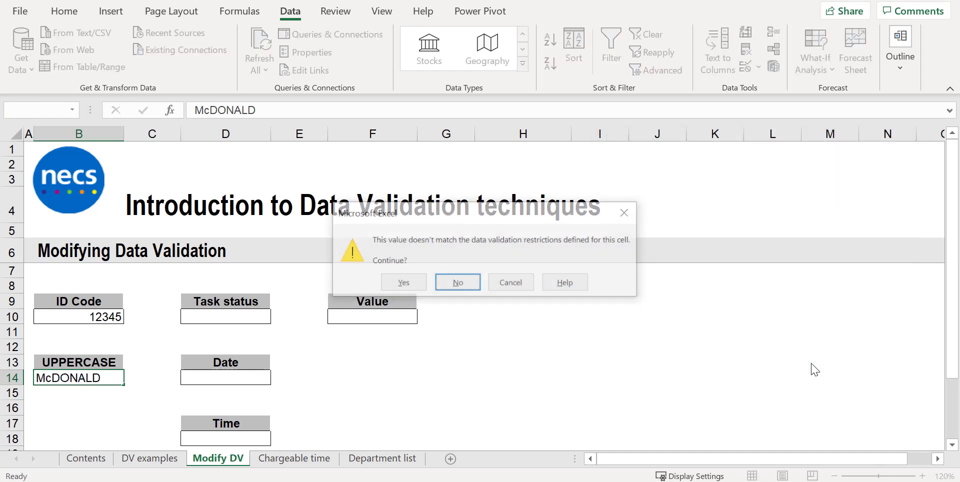
{"action": "left_click", "coordinate": [403, 283]}
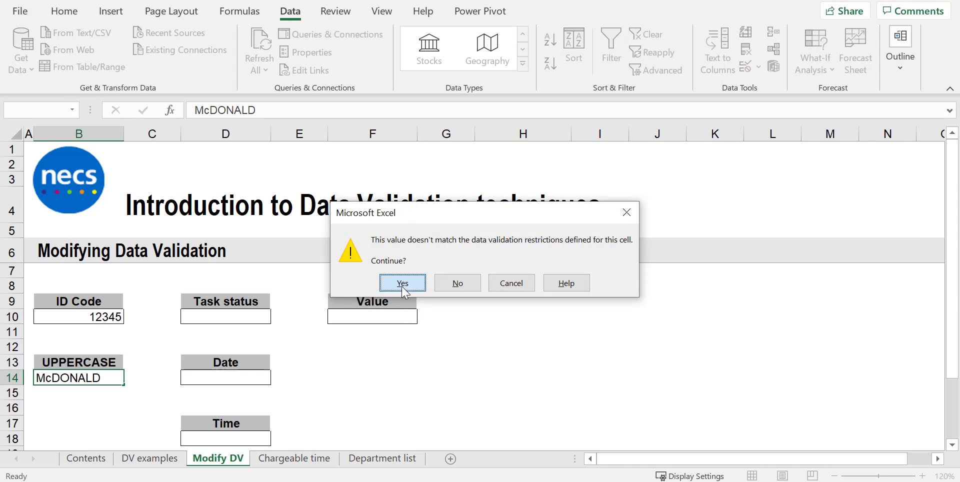
- Add Deferred to the list source of the Task status cell D10's validation rule and check its drop-down list
{"action": "left_click", "coordinate": [269, 317]}
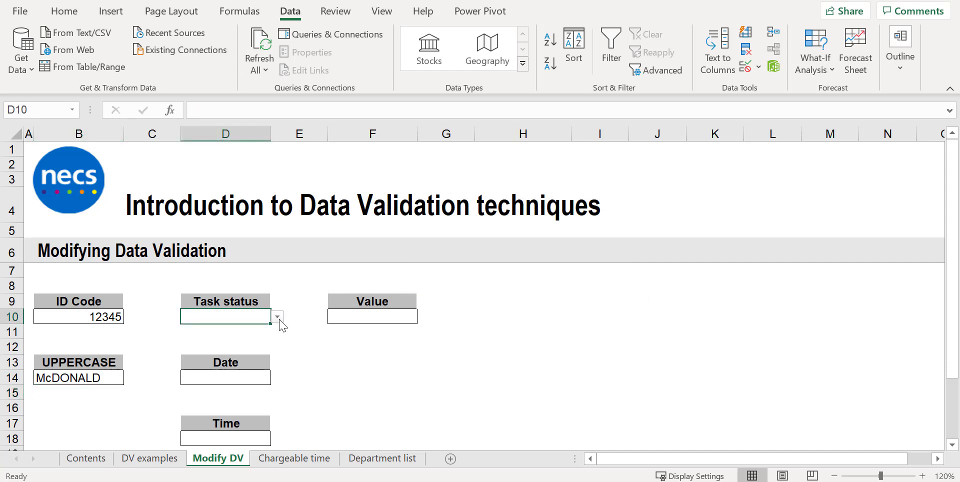
{"action": "left_click", "coordinate": [277, 317]}
{"action": "left_click", "coordinate": [277, 318]}
{"action": "left_click", "coordinate": [751, 69]}
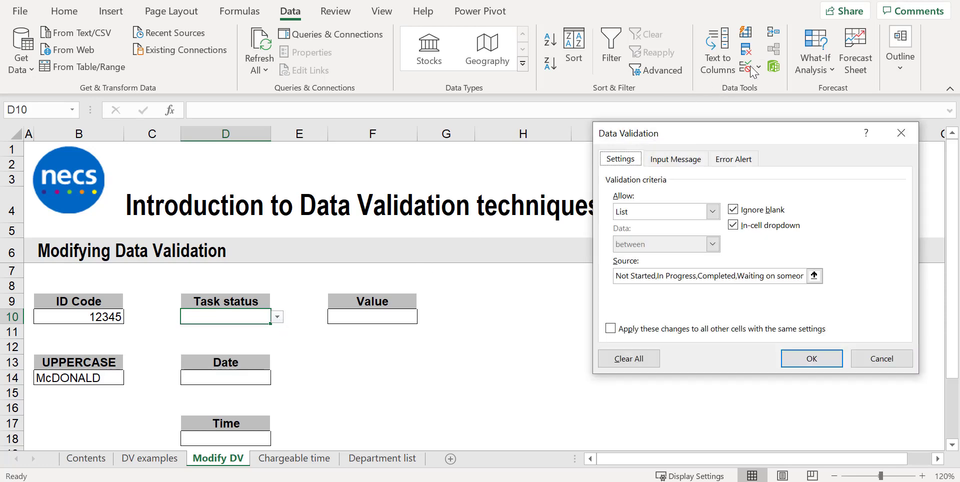
{"action": "left_click", "coordinate": [814, 275]}
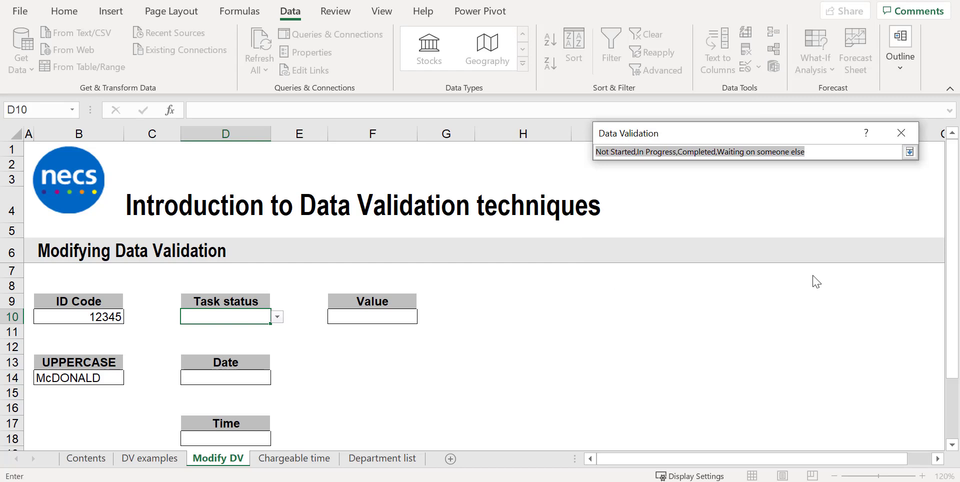
{"action": "left_click", "coordinate": [808, 154]}
{"action": "type", "text": ","}
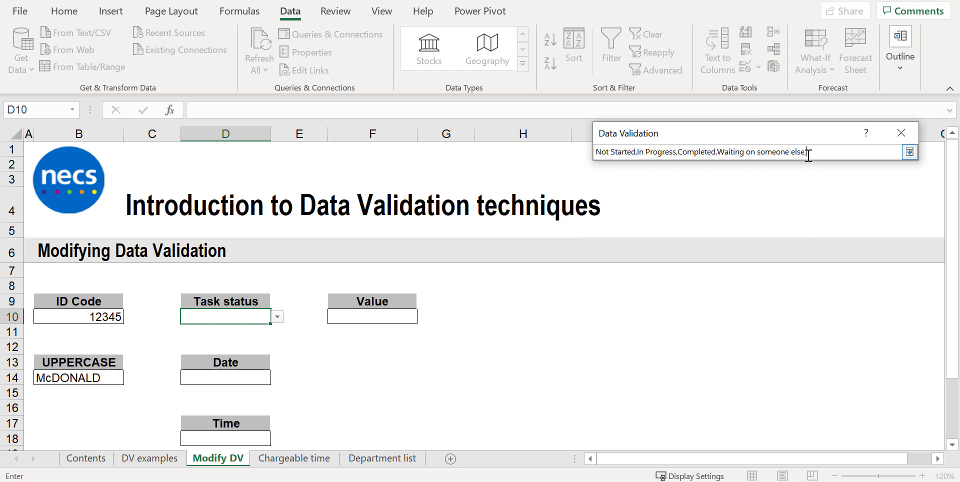
{"action": "type", "text": "Deferred"}
{"action": "left_click", "coordinate": [909, 152]}
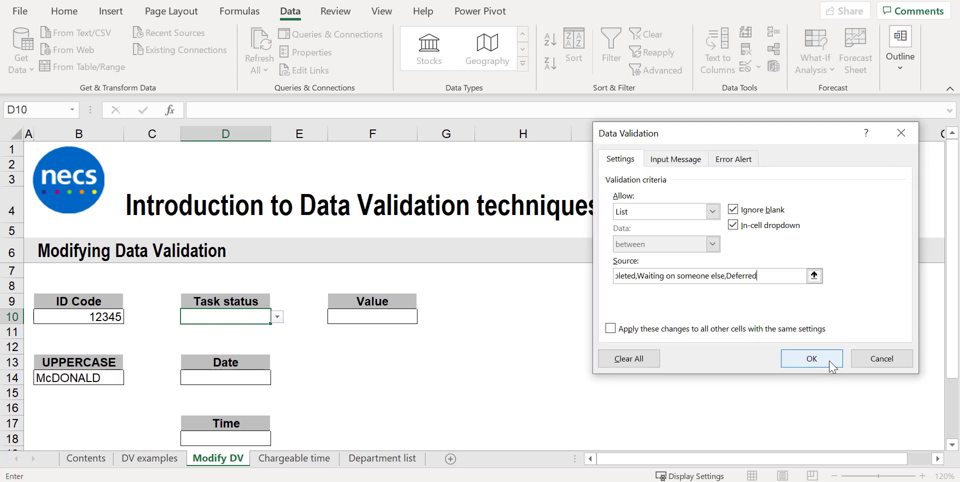
{"action": "left_click", "coordinate": [812, 358]}
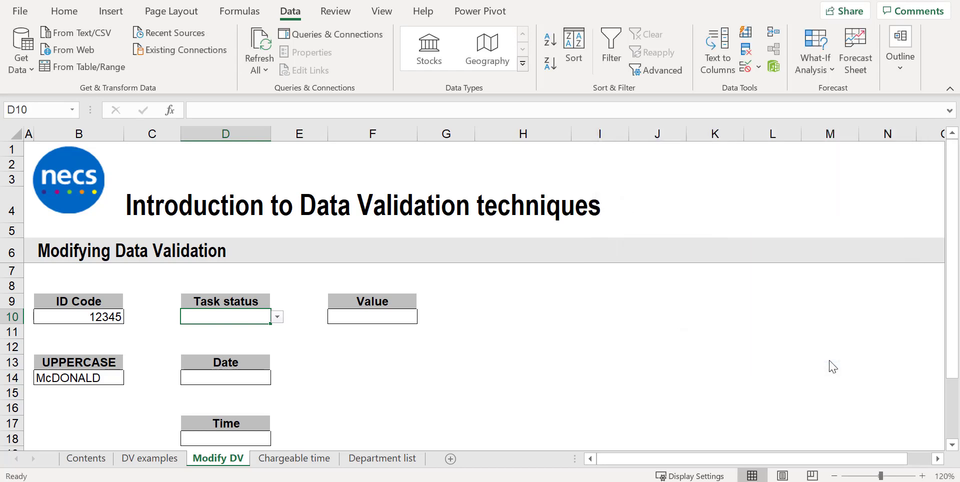
{"action": "left_click", "coordinate": [277, 317]}
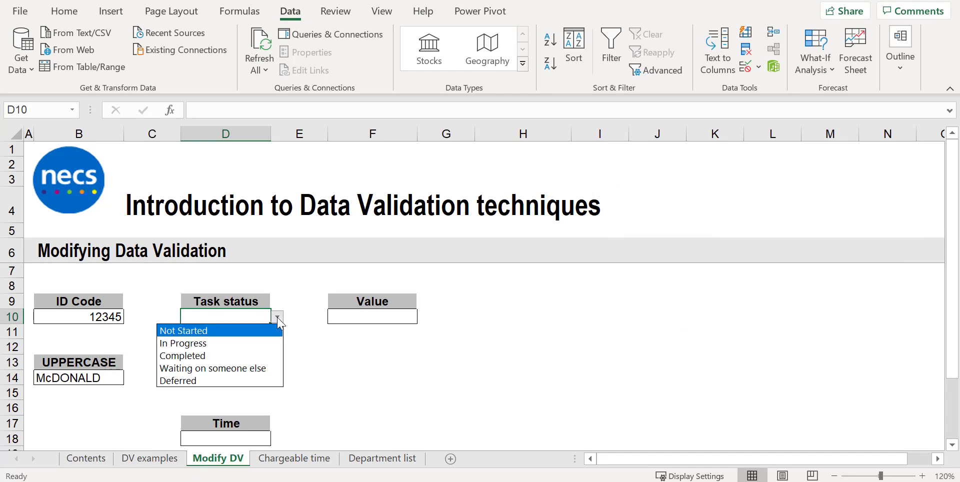
- Set the Date cell D14's validation rule to dates between =TODAY() and =TODAY()+30
{"action": "left_click", "coordinate": [230, 376]}
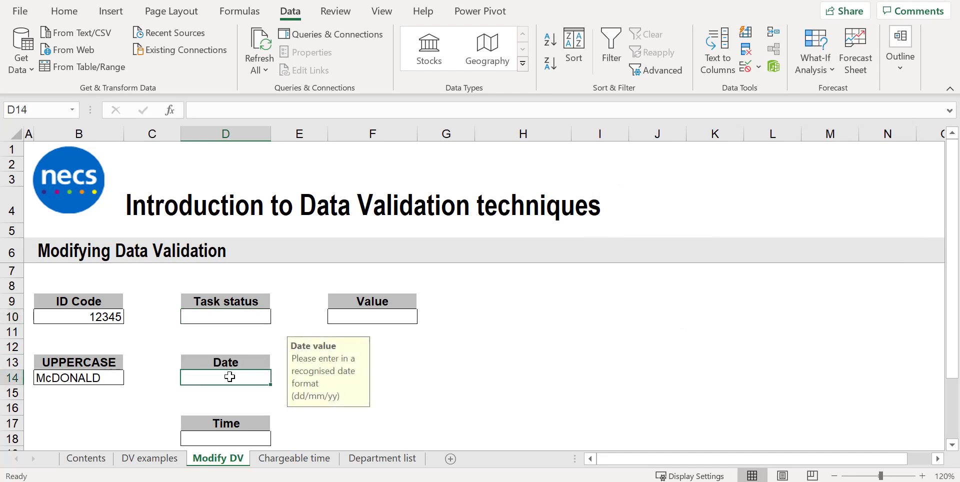
{"action": "left_click", "coordinate": [747, 68]}
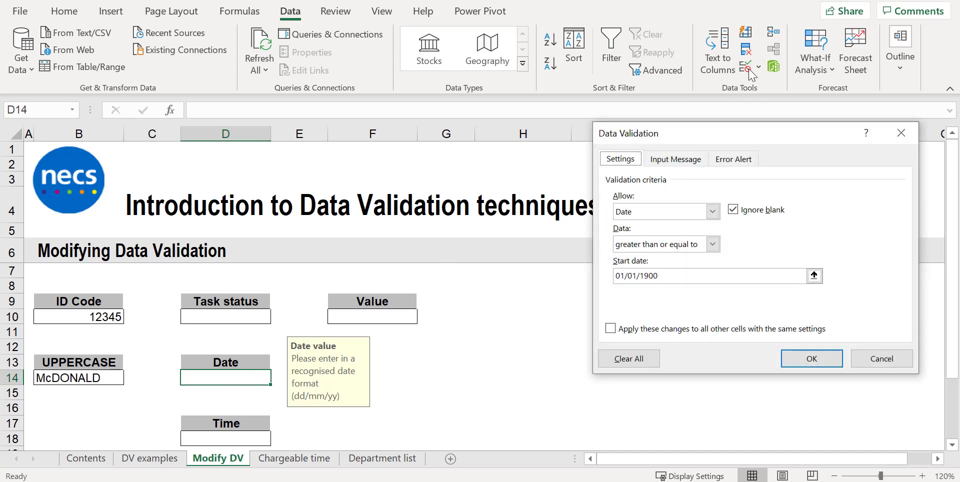
{"action": "left_click", "coordinate": [712, 244]}
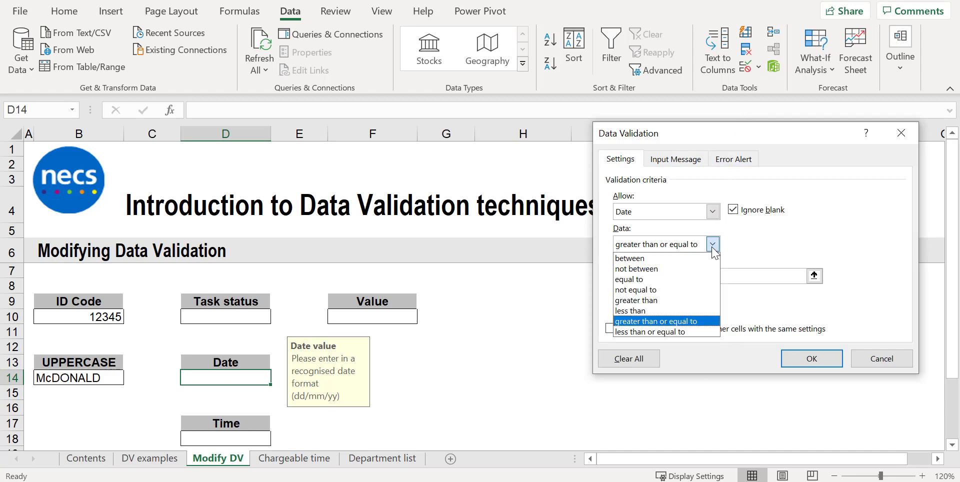
{"action": "left_click", "coordinate": [683, 258]}
{"action": "left_click_drag", "start_coordinate": [681, 276], "coordinate": [593, 278]}
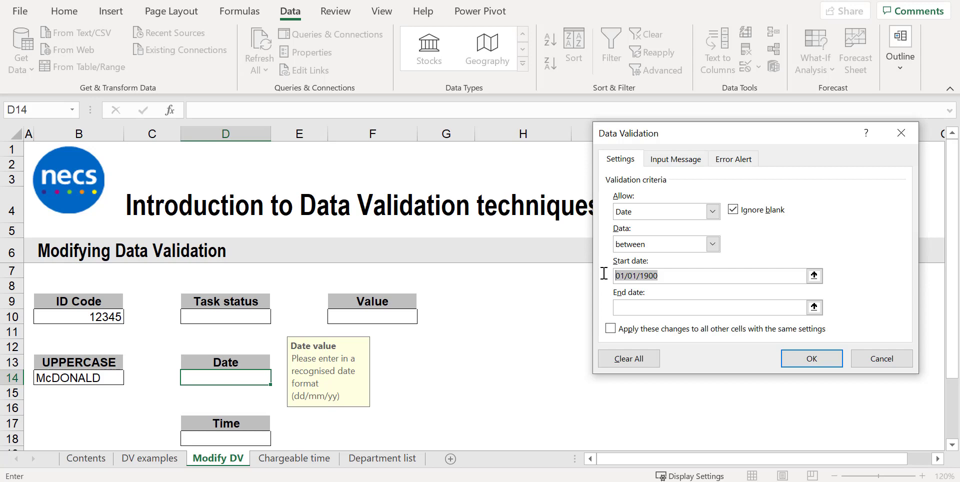
{"action": "type", "text": "=TODAY()"}
{"action": "type", "text": "=TODA"}
{"action": "type", "text": "Y()+30"}
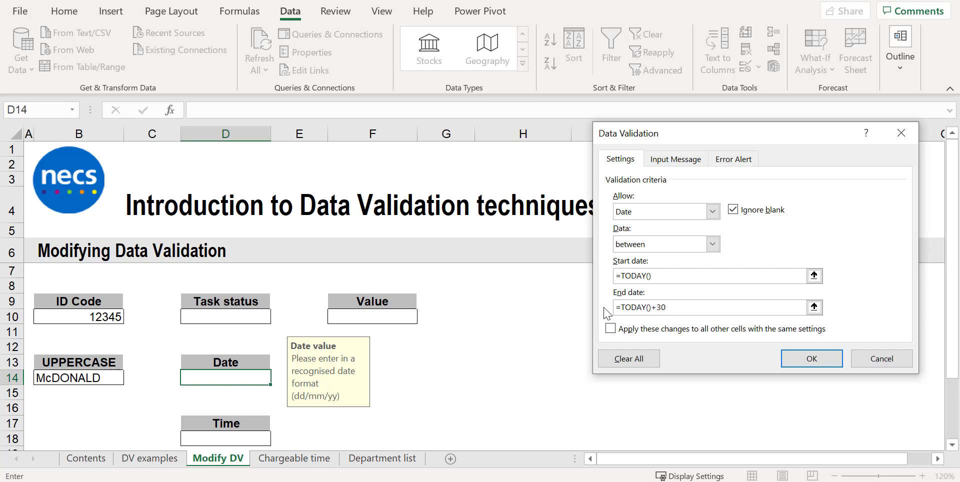
- Change the date format in D14's input message to (dd/mm/yyyy) and apply the modified validation rule
{"action": "left_click", "coordinate": [675, 159]}
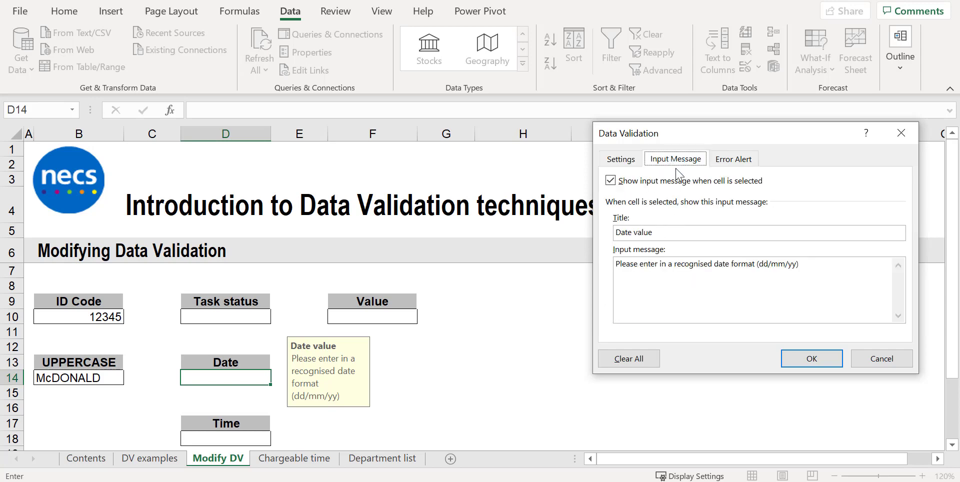
{"action": "left_click", "coordinate": [788, 264]}
{"action": "type", "text": "yy"}
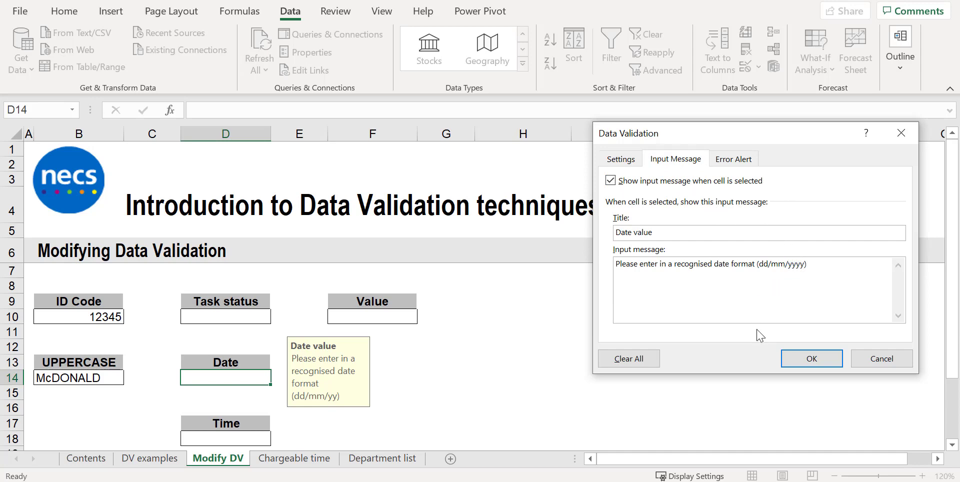
{"action": "left_click", "coordinate": [809, 359]}
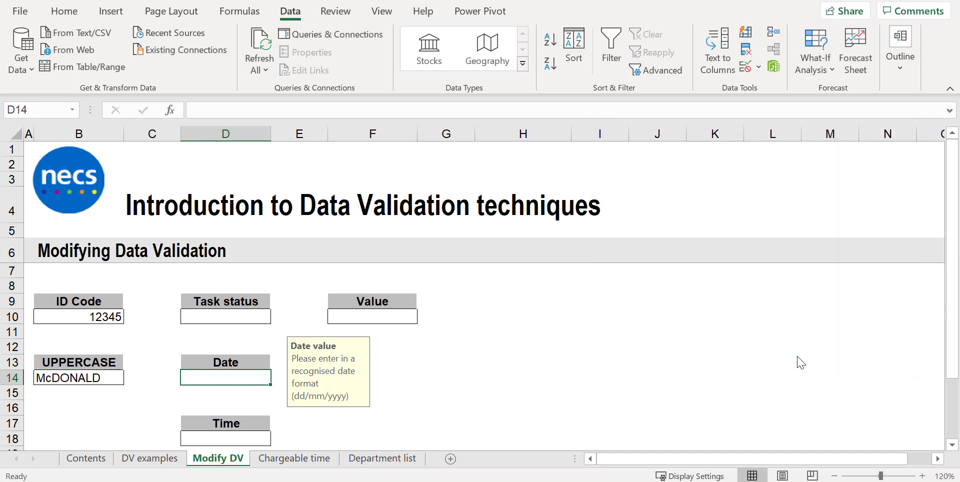
- Modify the Time cell D18's validation rule to allow times greater than or equal to 0:00
{"action": "left_click", "coordinate": [224, 438]}
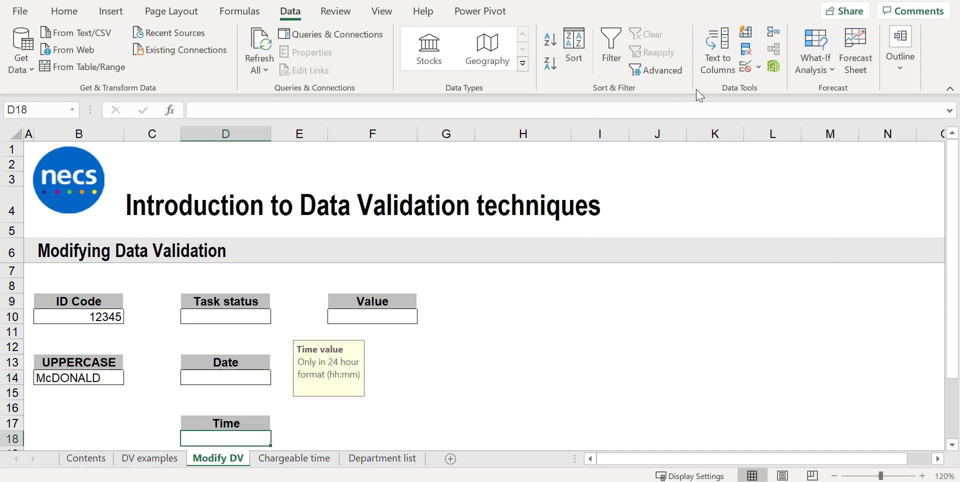
{"action": "left_click", "coordinate": [744, 68]}
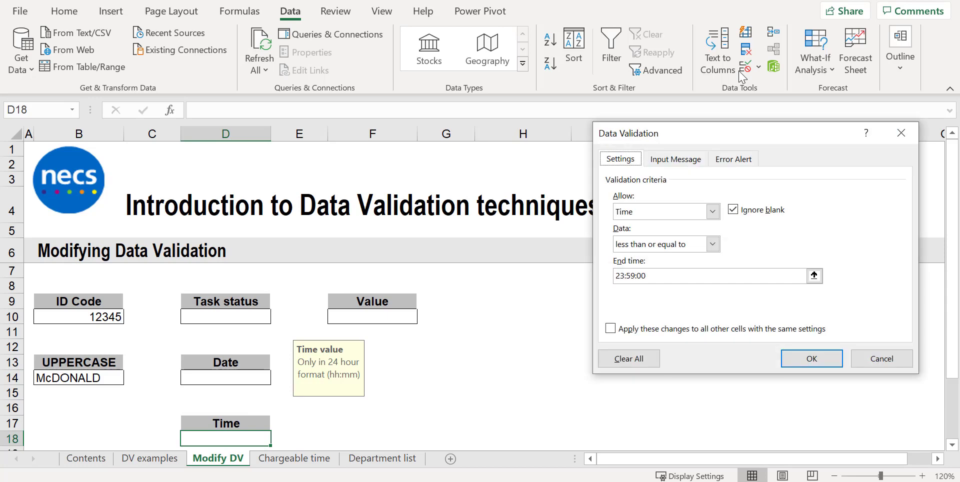
{"action": "left_click", "coordinate": [711, 244]}
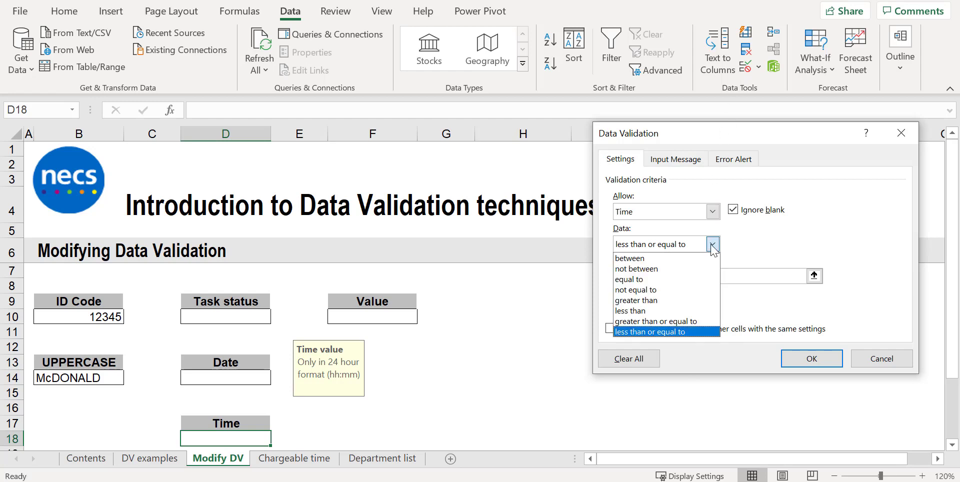
{"action": "left_click", "coordinate": [660, 321]}
{"action": "left_click_drag", "start_coordinate": [670, 275], "coordinate": [554, 278]}
{"action": "type", "text": "0"}
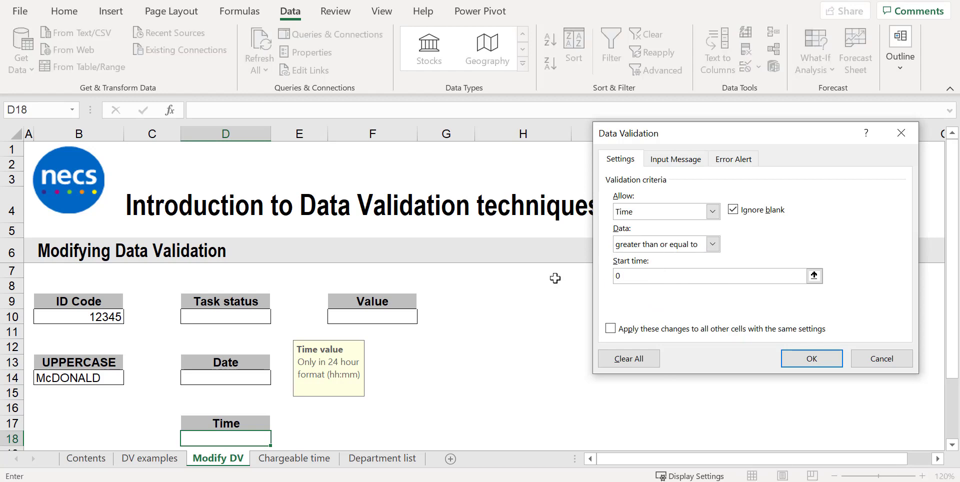
{"action": "type", "text": ":00"}
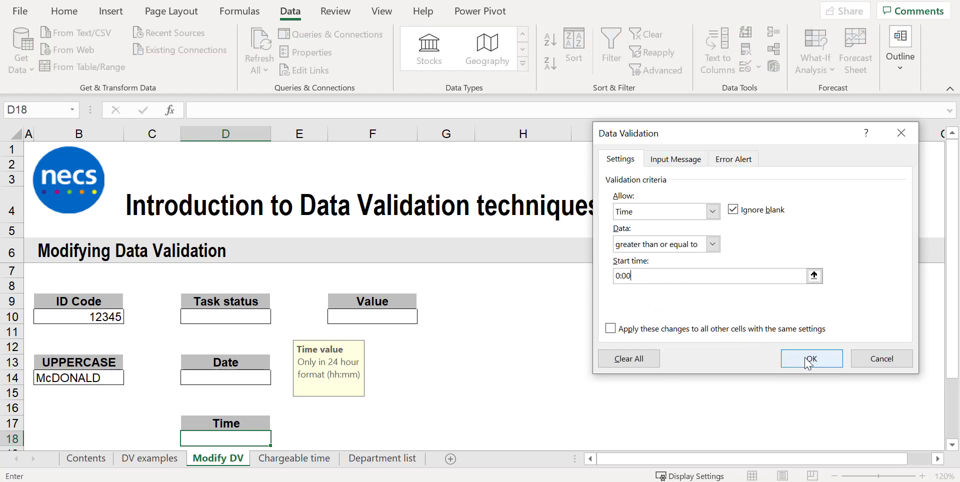
{"action": "left_click", "coordinate": [810, 358]}
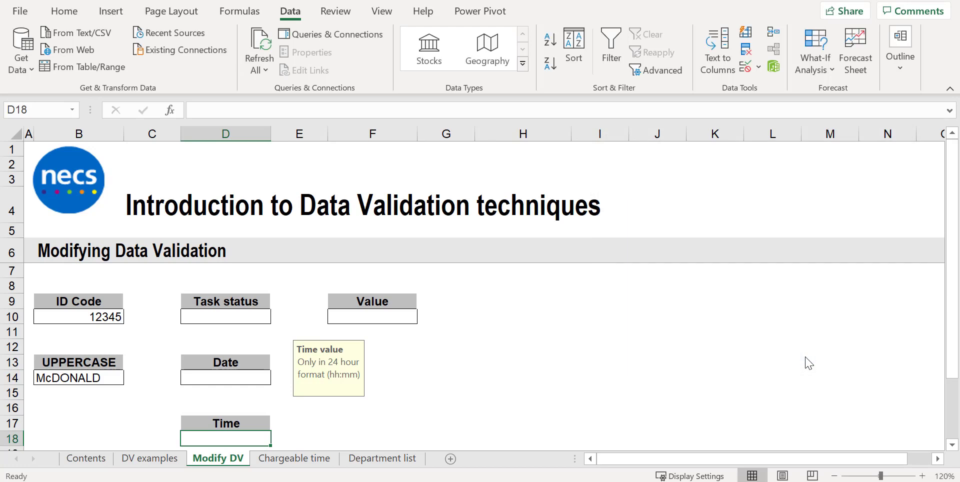
- Allow Decimal values in the Value cell F10's validation rule and change its input message to "Any value between 1 to 50"
{"action": "left_click", "coordinate": [382, 317]}
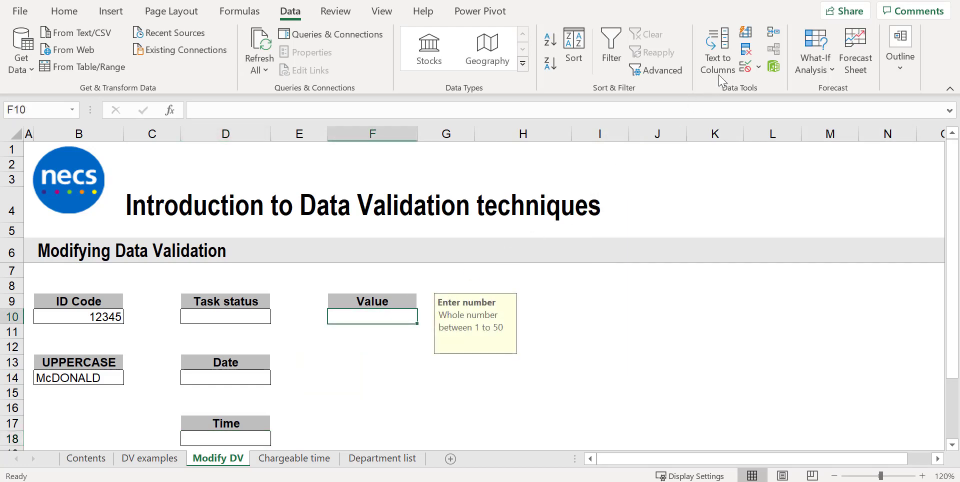
{"action": "left_click", "coordinate": [744, 68]}
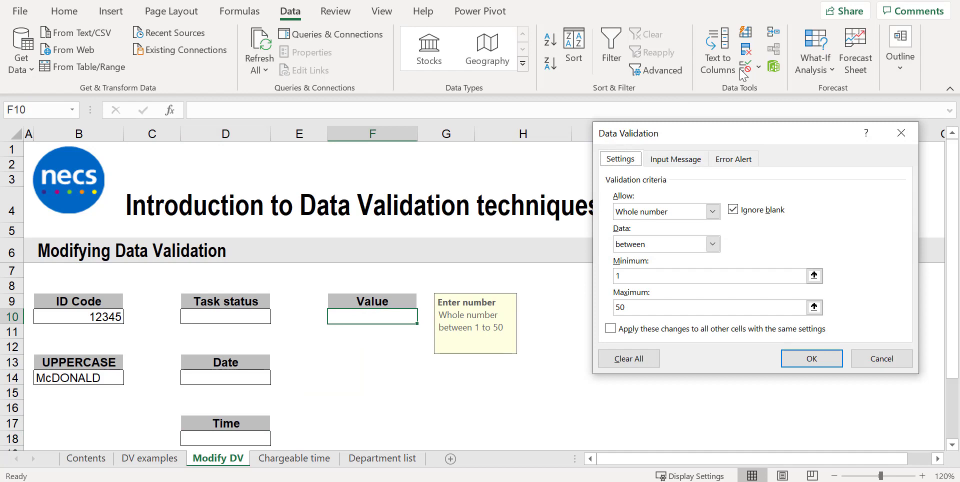
{"action": "left_click", "coordinate": [712, 211]}
{"action": "left_click", "coordinate": [703, 246]}
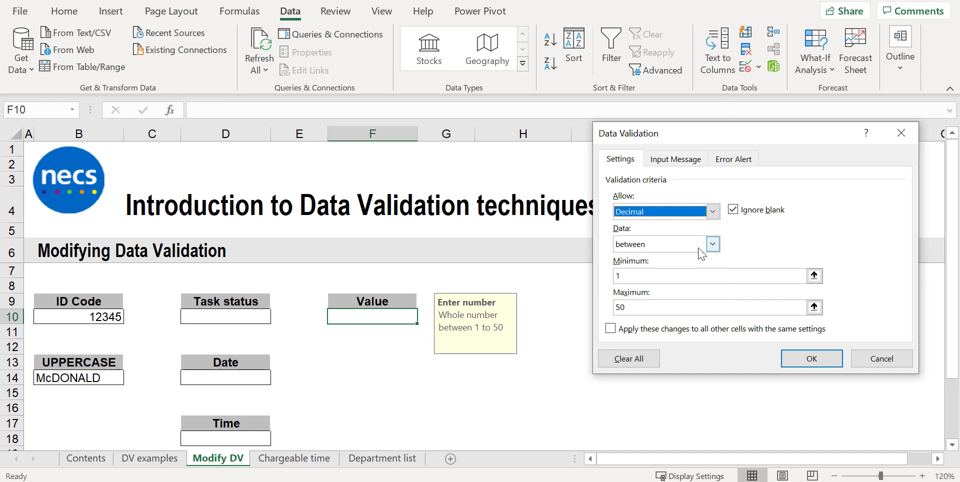
{"action": "left_click", "coordinate": [696, 161]}
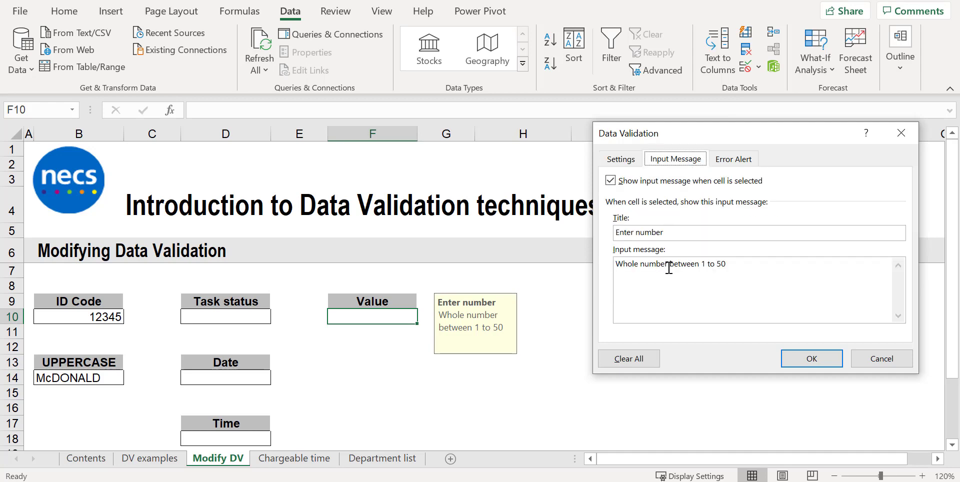
{"action": "left_click_drag", "start_coordinate": [668, 264], "coordinate": [595, 272]}
{"action": "type", "text": "Any value"}
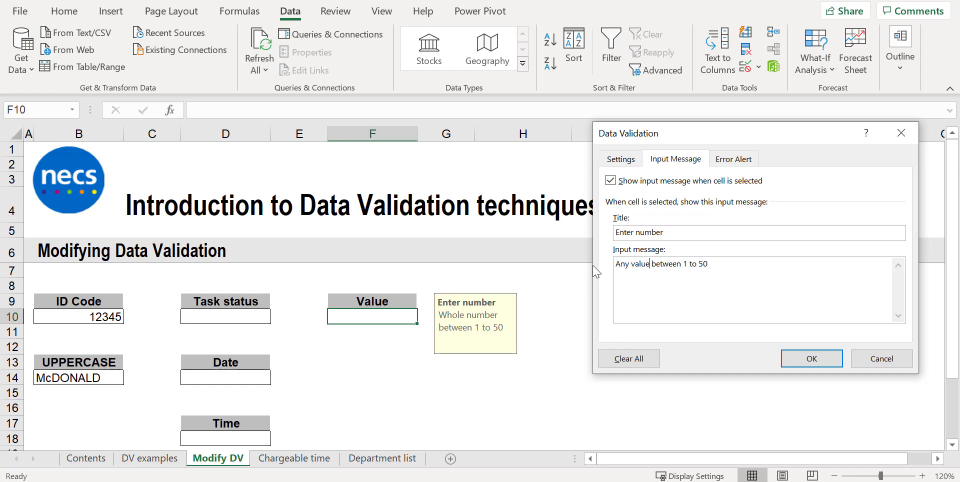
- Set F10's error alert to Information style, titled FYI with the message "Out of range", apply it and test it by entering 123
{"action": "left_click", "coordinate": [735, 160]}
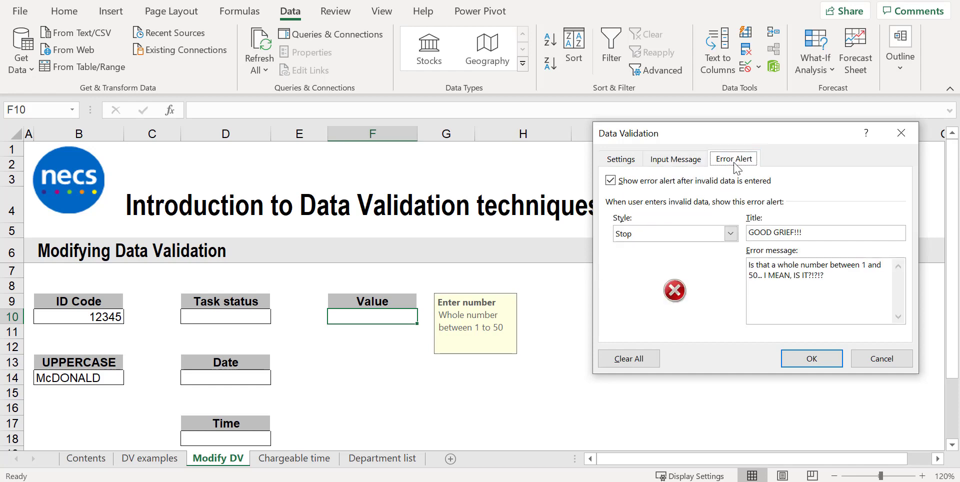
{"action": "left_click", "coordinate": [699, 235]}
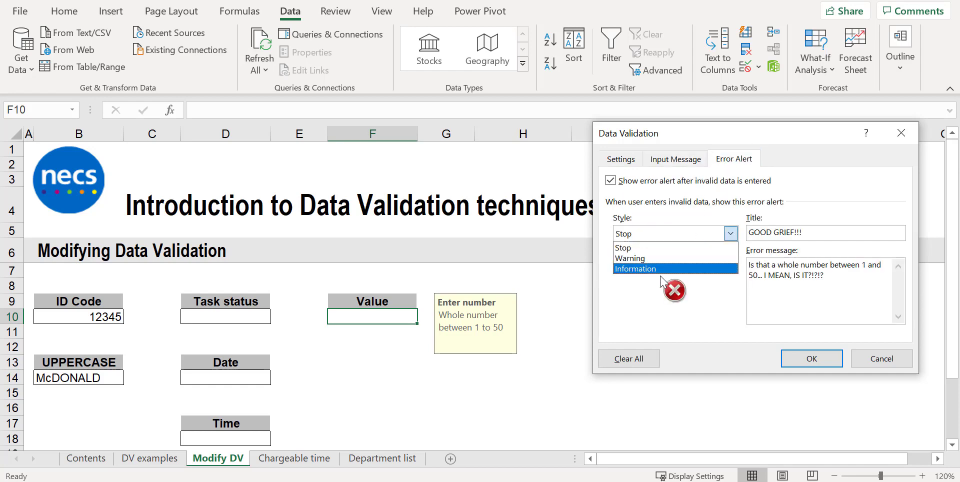
{"action": "left_click", "coordinate": [659, 270]}
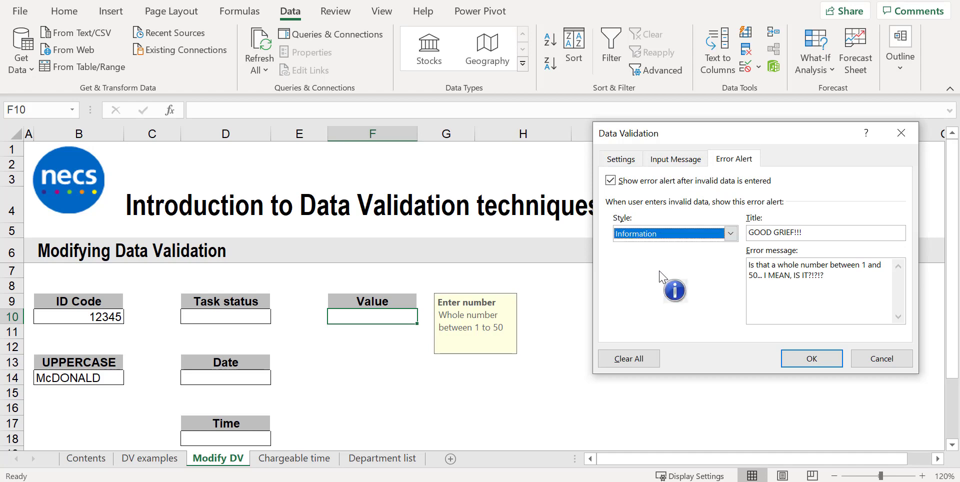
{"action": "left_click_drag", "start_coordinate": [811, 231], "coordinate": [719, 232]}
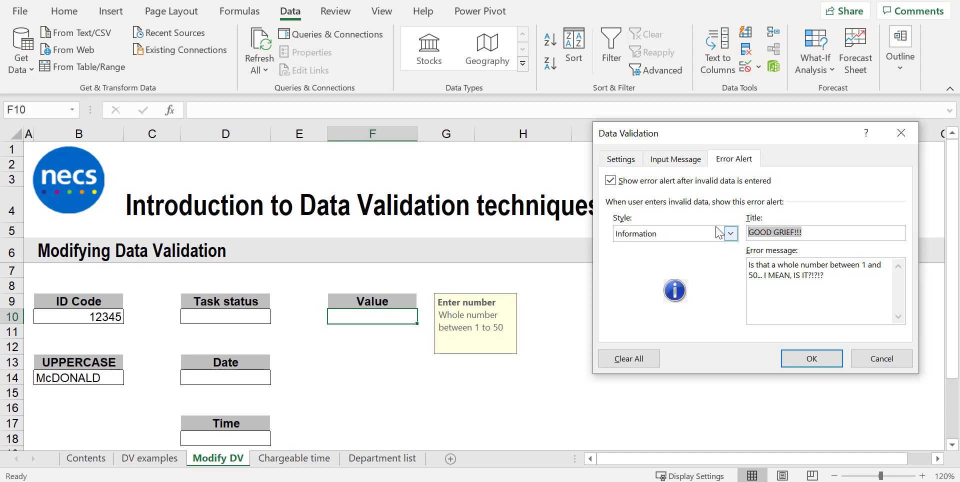
{"action": "type", "text": "FYI"}
{"action": "key", "text": "Tab"}
{"action": "type", "text": "O"}
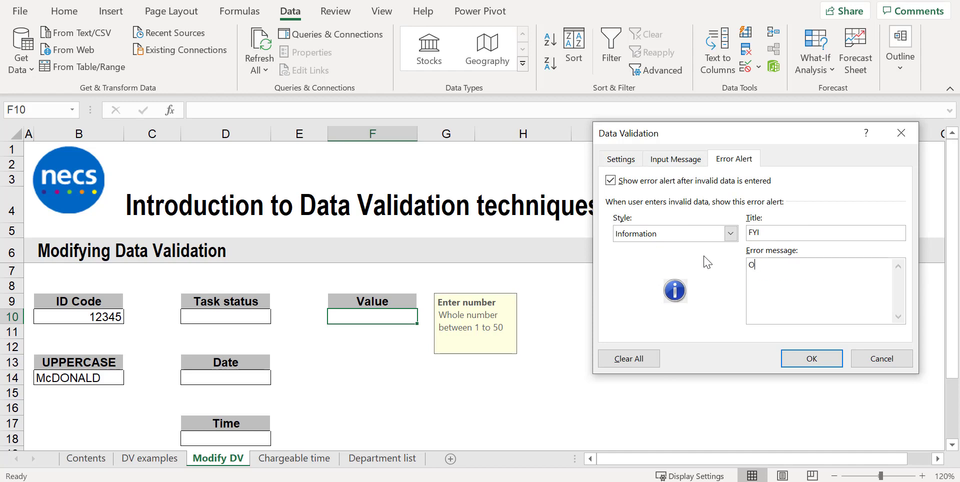
{"action": "type", "text": "ut of range"}
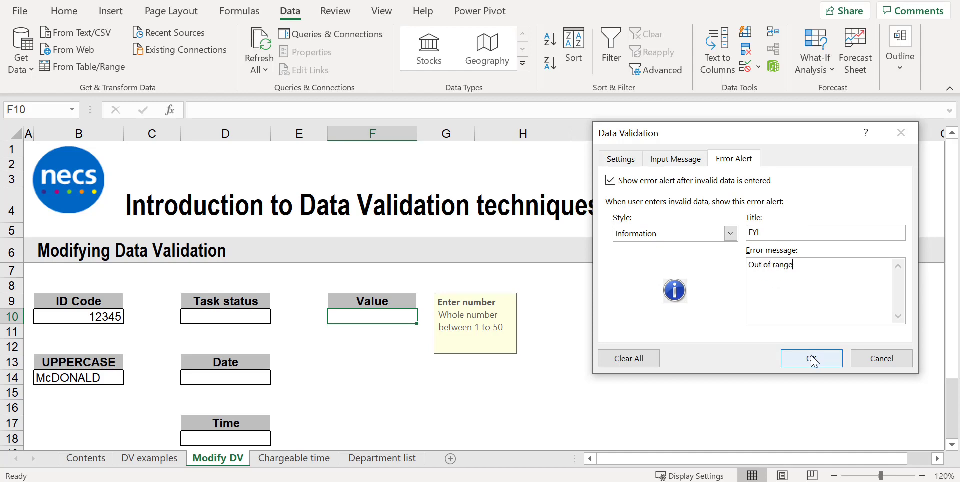
{"action": "left_click", "coordinate": [812, 359]}
{"action": "type", "text": "123"}
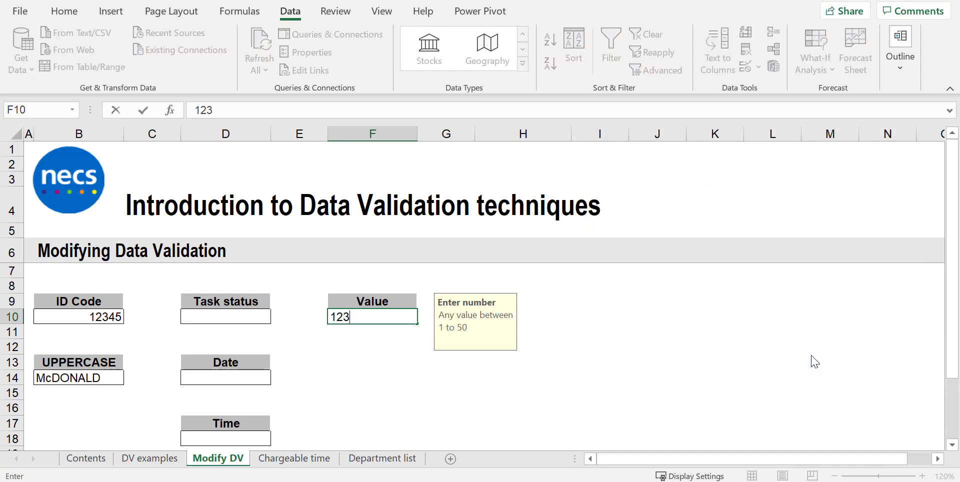
{"action": "key", "text": "Return"}
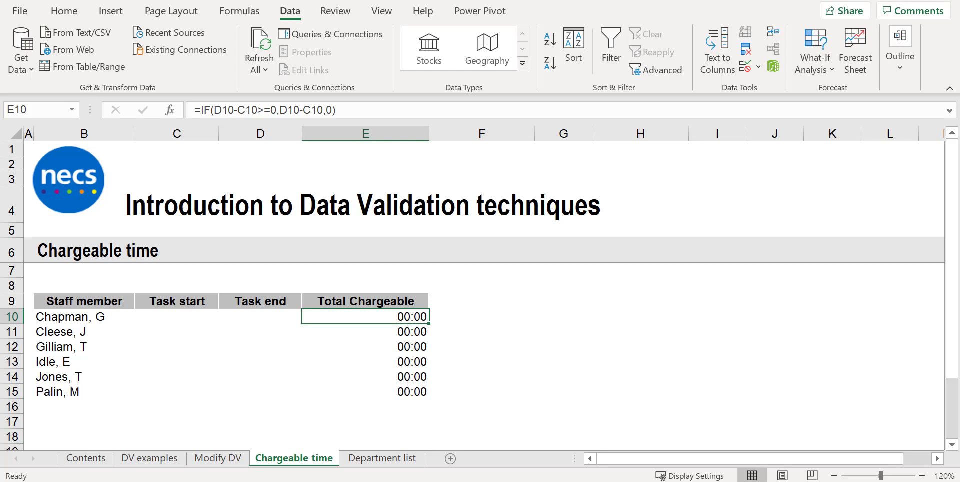
- Inspect the Total Chargeable formula in E10 and the cells it references
{"action": "key", "text": "F2"}
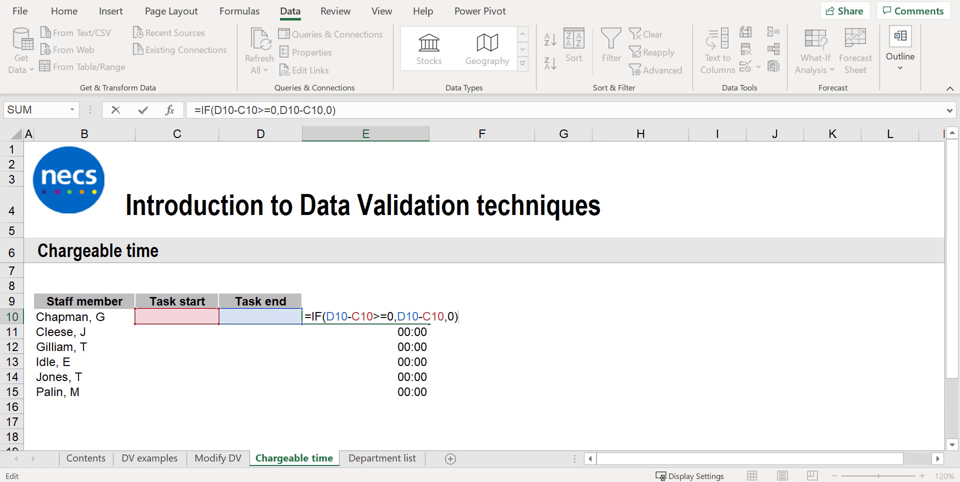
{"action": "key", "text": "Escape"}
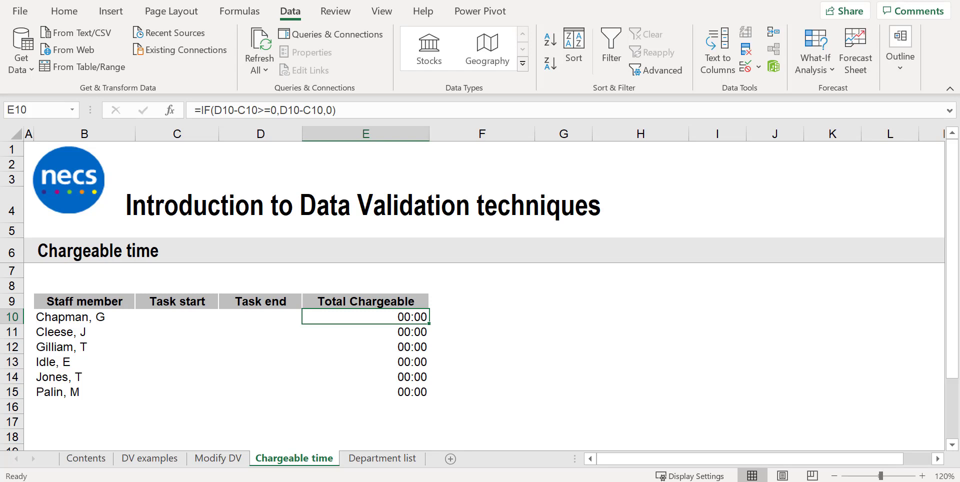
- Apply a validation rule to the Task start cells C10:C15 allowing only times between 0 and 23:59, without an input message or custom alert
{"action": "left_click_drag", "start_coordinate": [190, 320], "coordinate": [183, 391]}
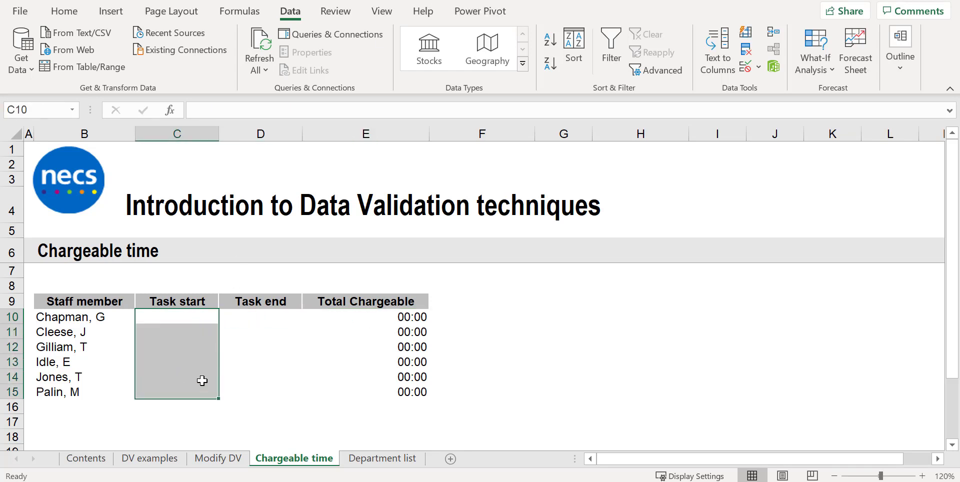
{"action": "left_click", "coordinate": [744, 73]}
{"action": "left_click", "coordinate": [634, 159]}
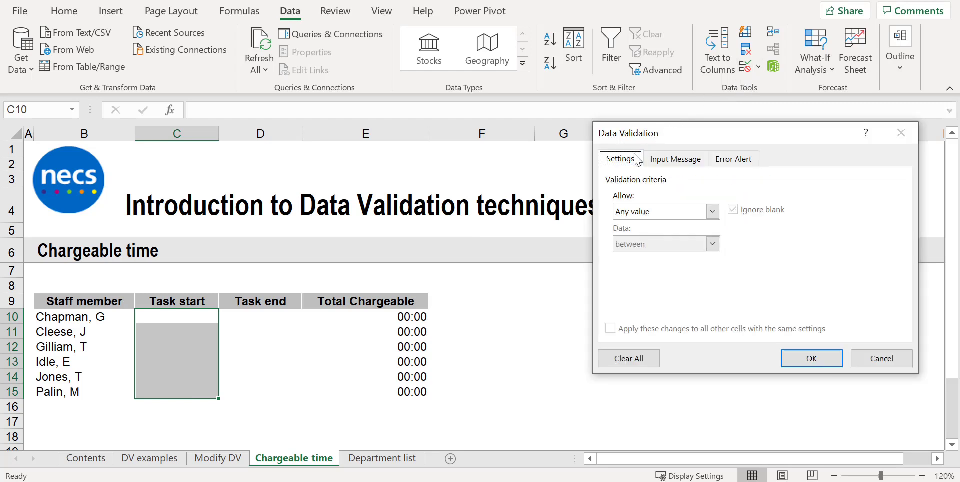
{"action": "left_click", "coordinate": [712, 211]}
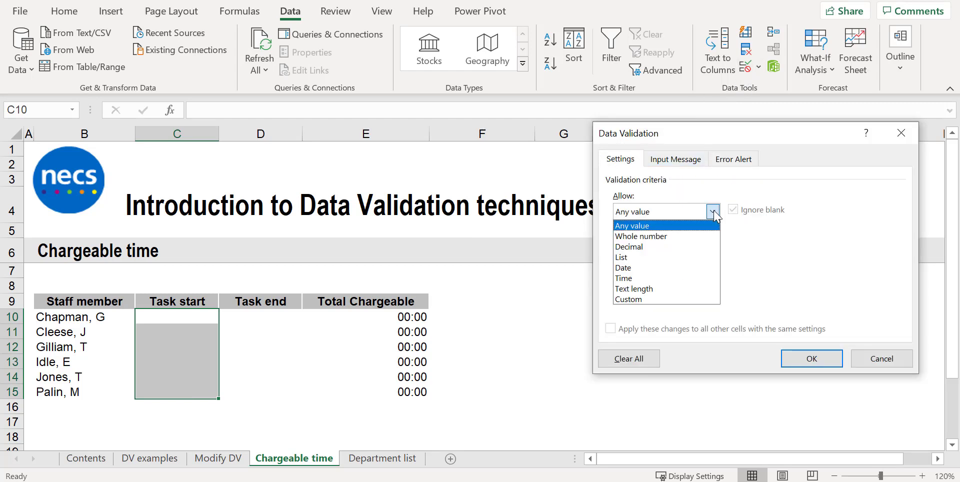
{"action": "left_click", "coordinate": [623, 278]}
{"action": "left_click", "coordinate": [649, 276]}
{"action": "type", "text": "0"}
{"action": "left_click", "coordinate": [649, 305]}
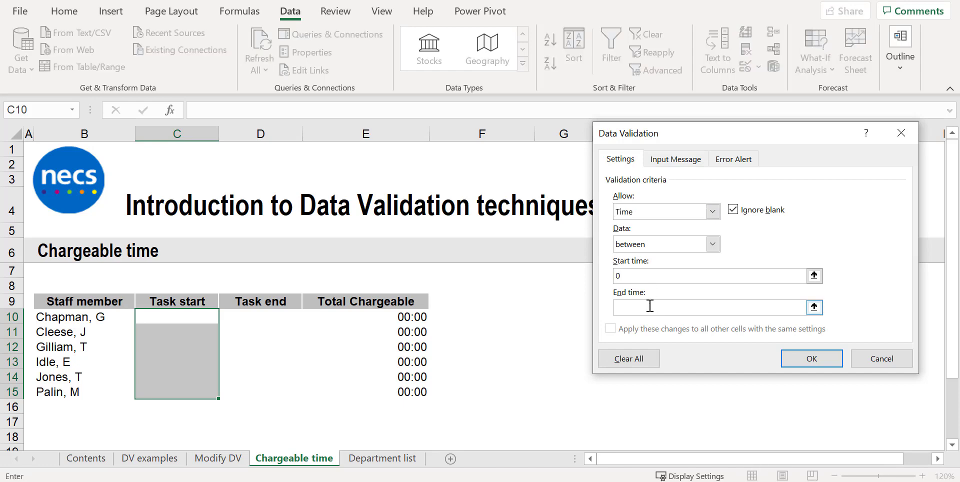
{"action": "type", "text": "23:59"}
{"action": "left_click", "coordinate": [685, 161]}
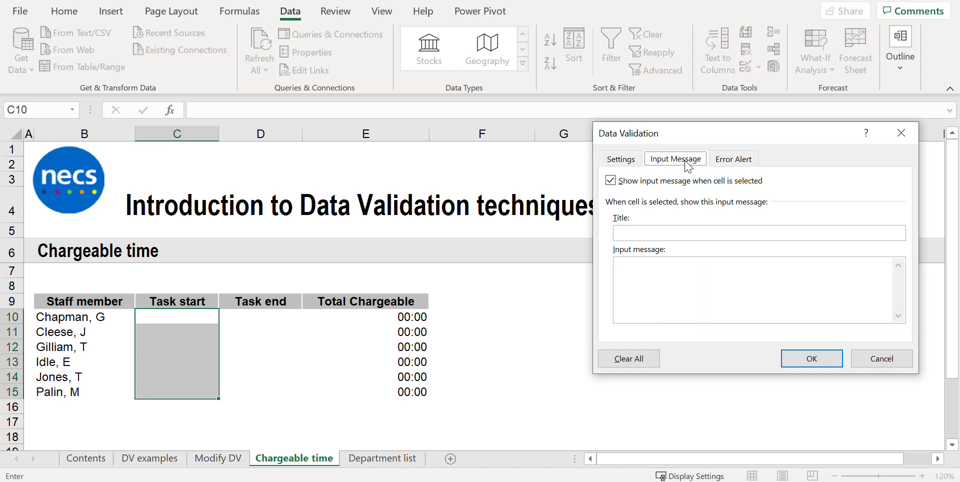
{"action": "left_click", "coordinate": [726, 161]}
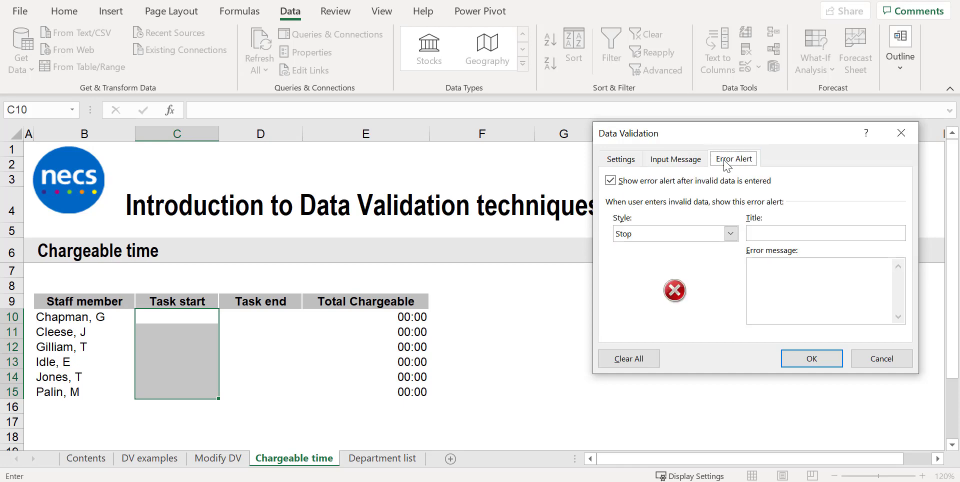
{"action": "left_click", "coordinate": [806, 359]}
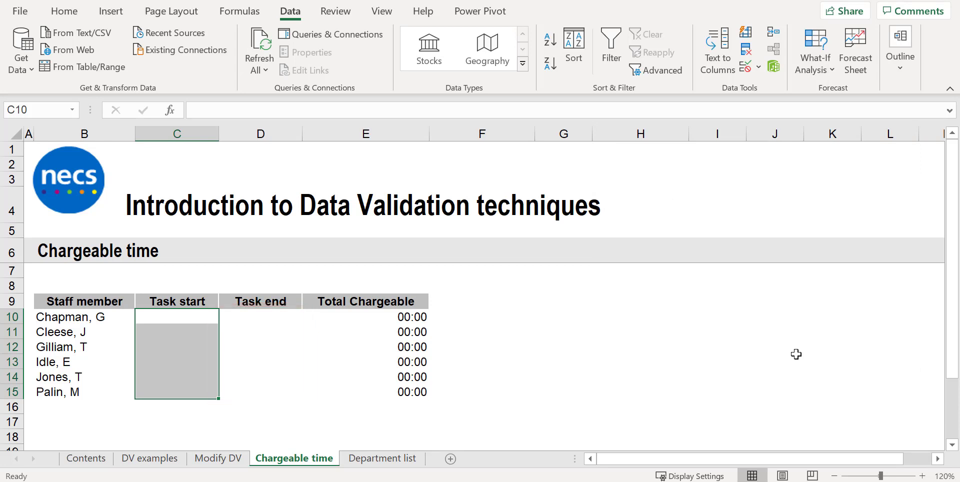
- Apply a validation rule to the Task end cells D10:D15 allowing only times between =C10 and 23:59
{"action": "left_click_drag", "start_coordinate": [258, 316], "coordinate": [255, 392]}
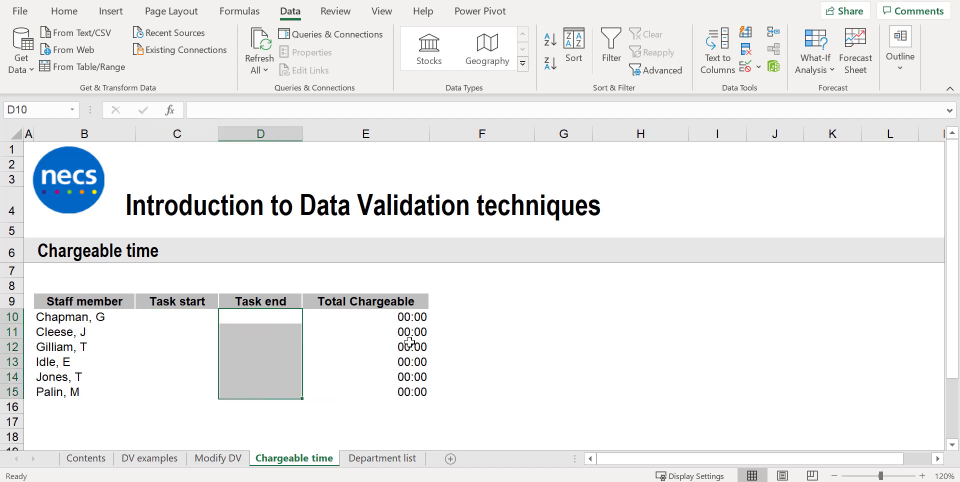
{"action": "left_click", "coordinate": [745, 70]}
{"action": "left_click", "coordinate": [621, 160]}
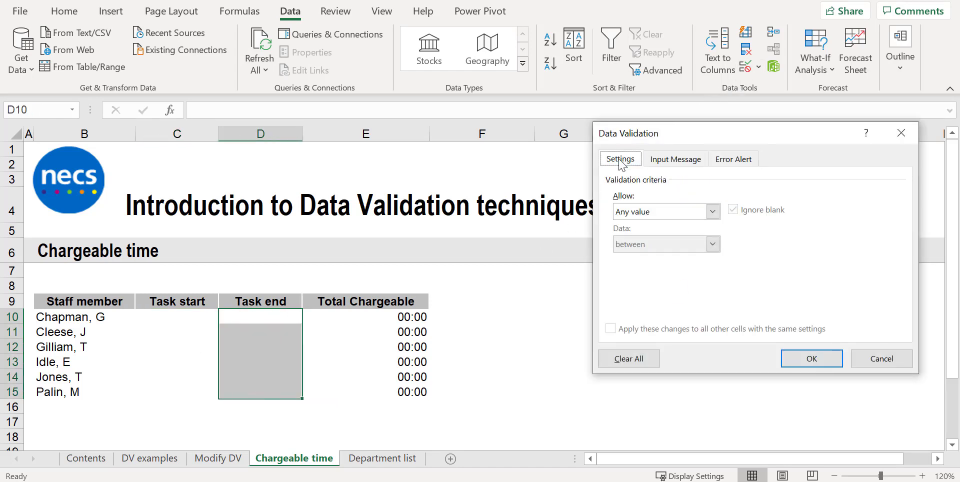
{"action": "left_click", "coordinate": [712, 211]}
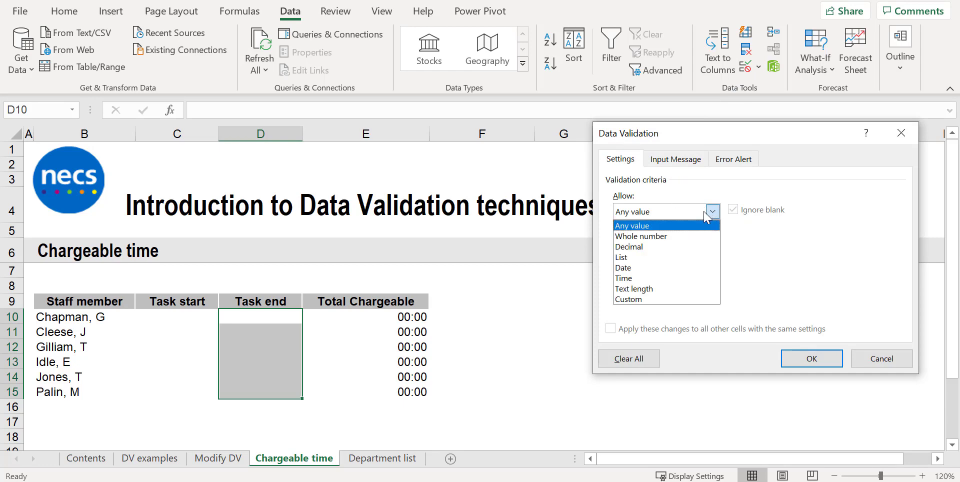
{"action": "left_click", "coordinate": [631, 278]}
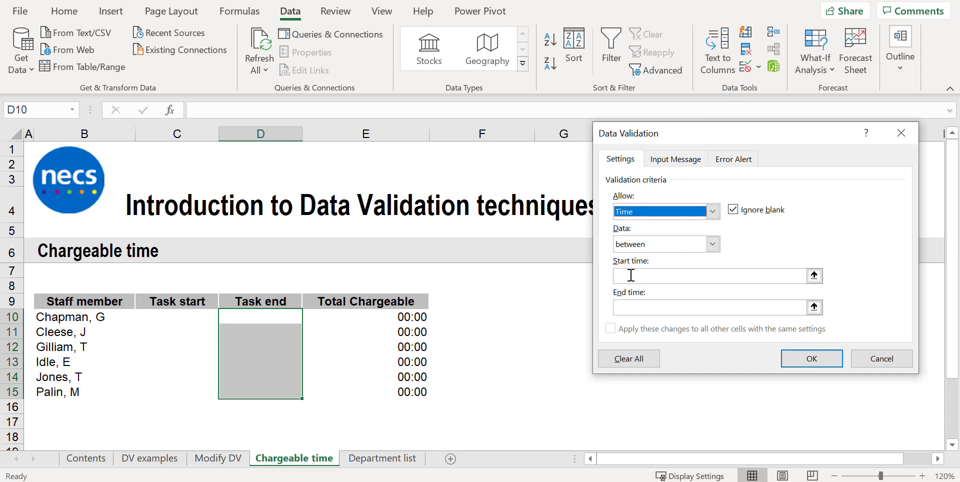
{"action": "left_click", "coordinate": [631, 276]}
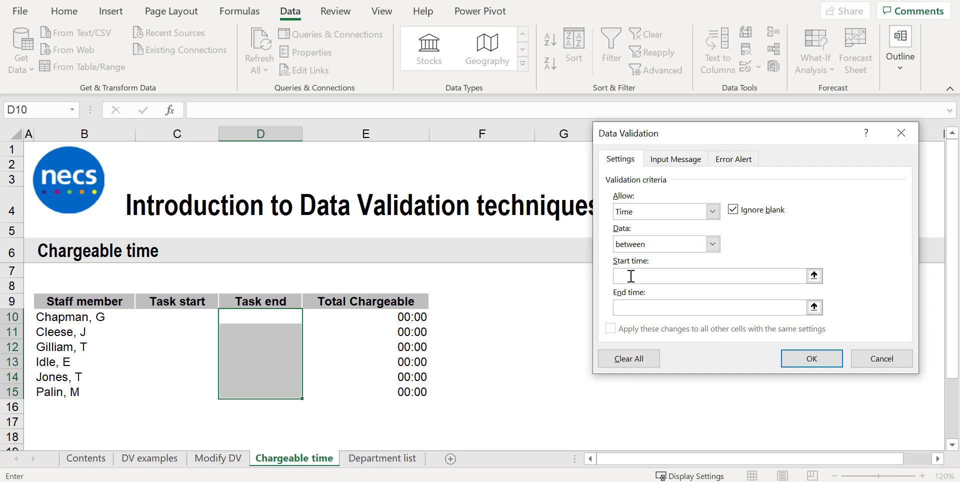
{"action": "type", "text": "=C10"}
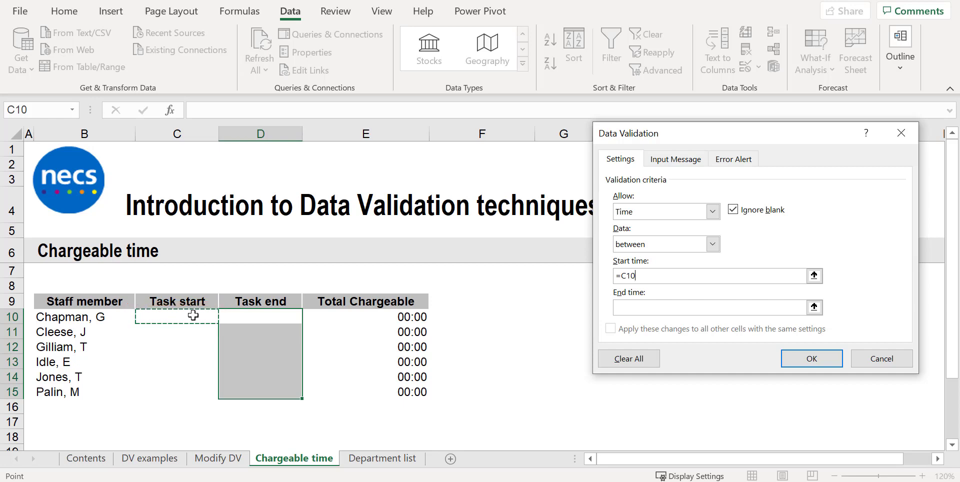
{"action": "left_click", "coordinate": [628, 308]}
{"action": "type", "text": "23"}
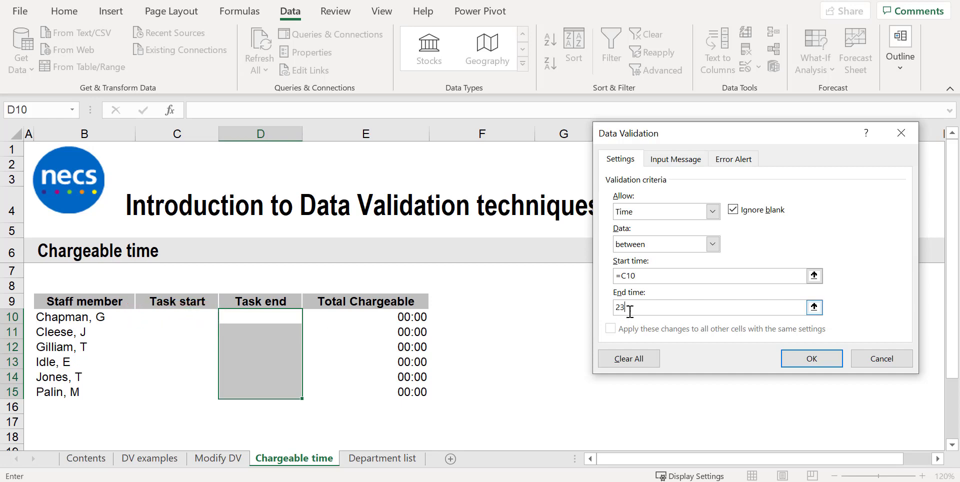
{"action": "type", "text": ":59"}
{"action": "left_click", "coordinate": [805, 358]}
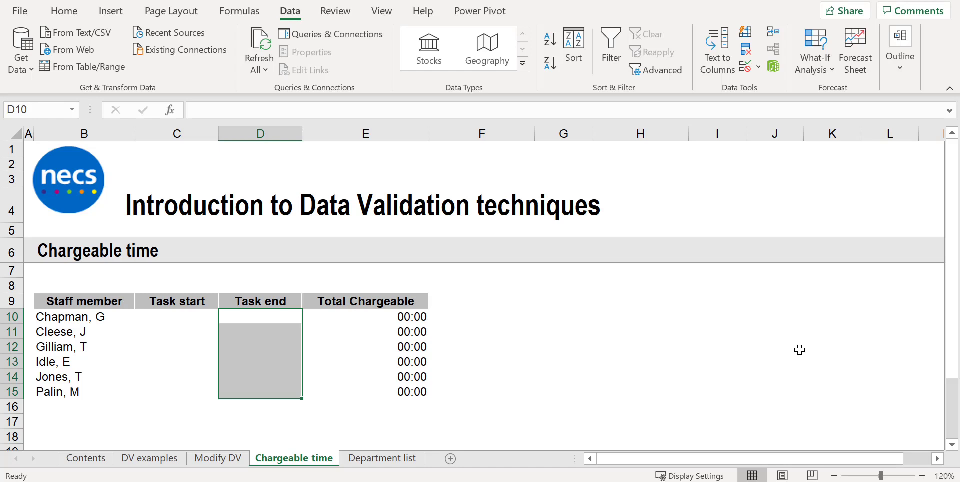
- Enter 9:00 as the first staff member's Task start time in C10
{"action": "left_click", "coordinate": [183, 316]}
{"action": "type", "text": "9"}
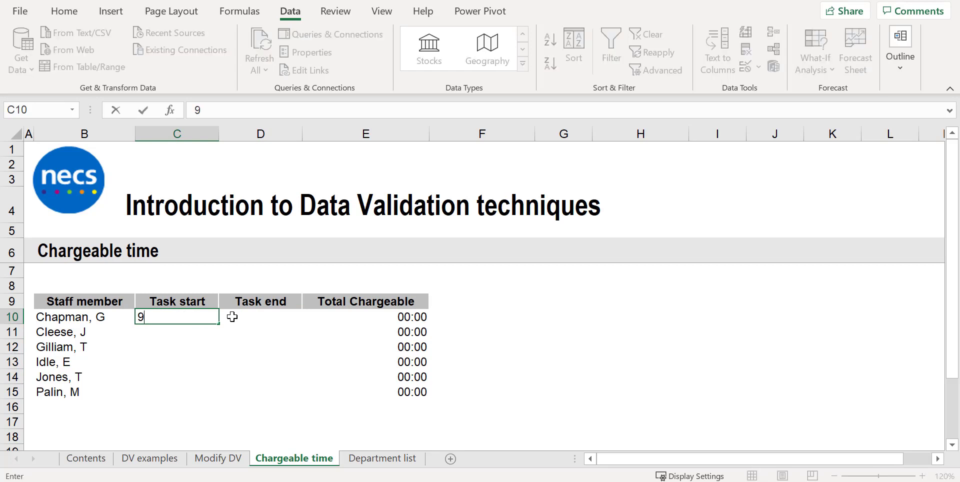
{"action": "type", "text": ":00"}
- Test D10's validation with a Task end time of 2:00, cancel that entry and enter 14:00 instead
{"action": "left_click", "coordinate": [232, 317]}
{"action": "type", "text": "2:00"}
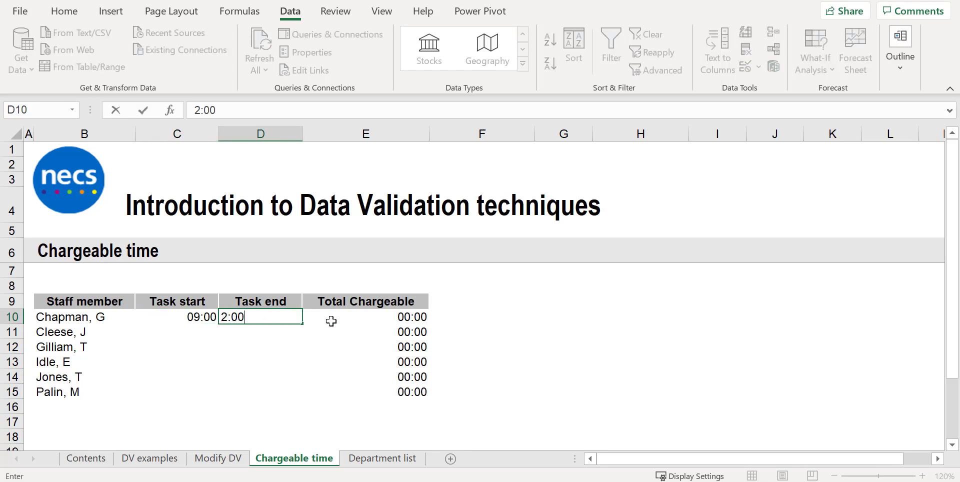
{"action": "key", "text": "Return"}
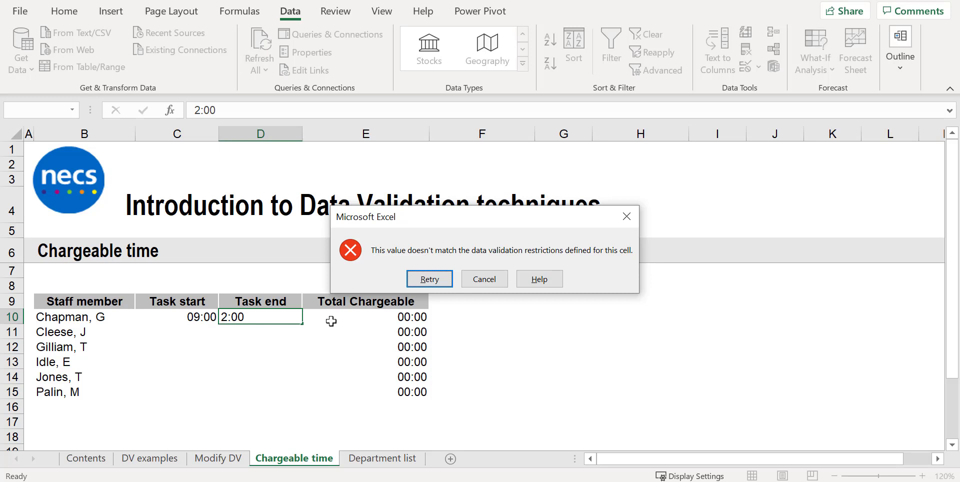
{"action": "left_click", "coordinate": [484, 278]}
{"action": "type", "text": "14:00"}
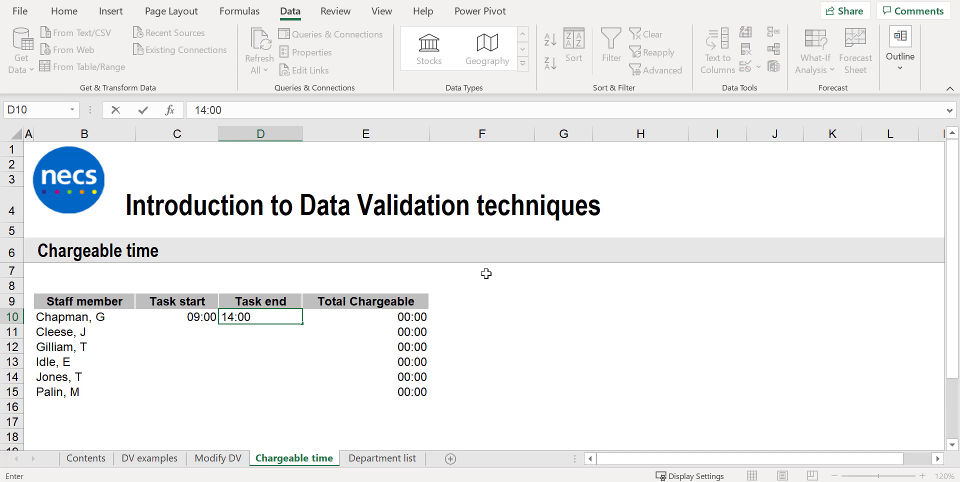
{"action": "key", "text": "Tab"}
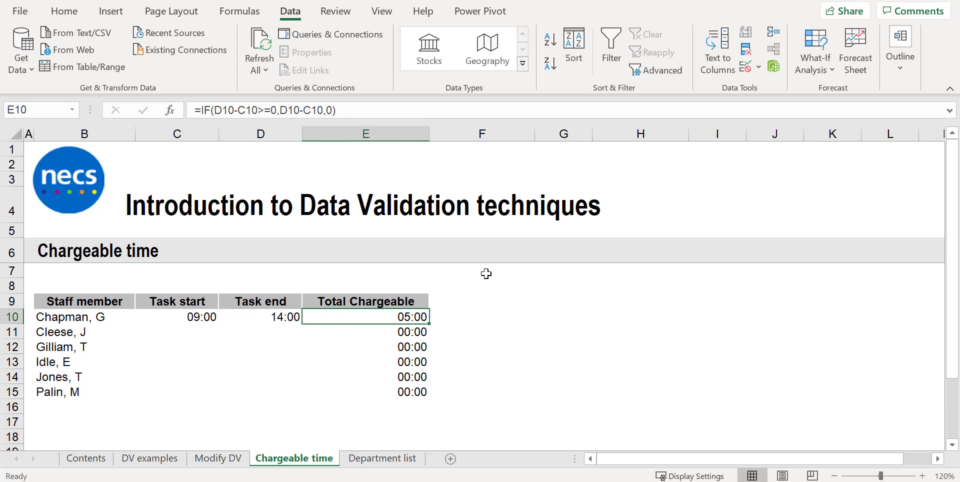
- On the Department list sheet, give Department cell C10 a List validation rule with the source =$F$10:$F$14
{"action": "key", "text": "ctrl+Page_Down"}
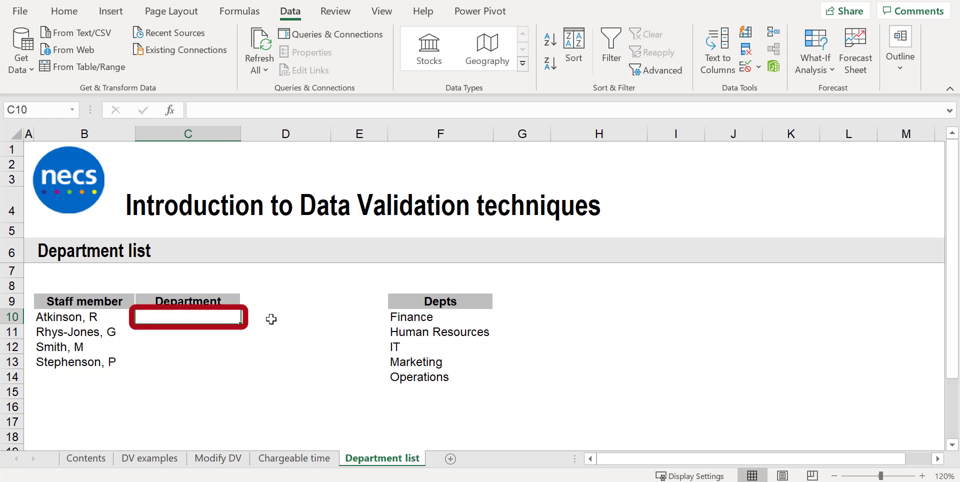
{"action": "left_click", "coordinate": [745, 66]}
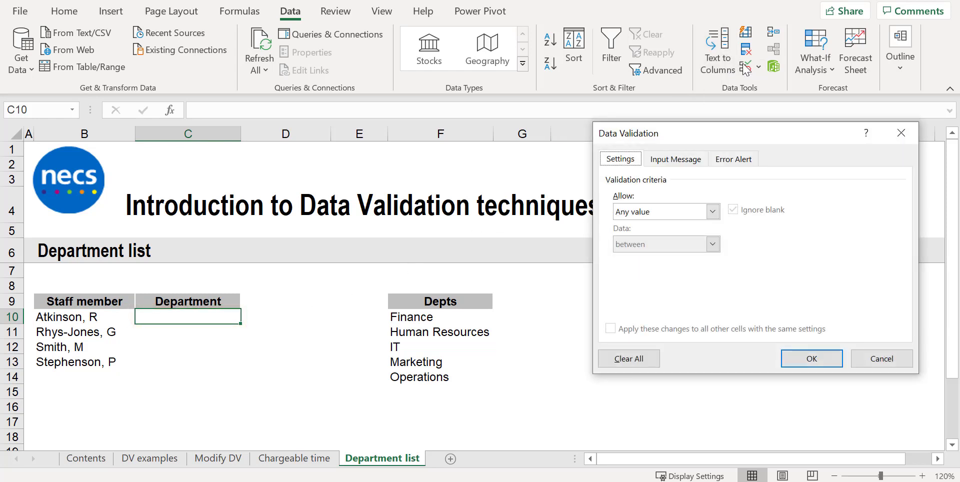
{"action": "left_click", "coordinate": [712, 212]}
{"action": "left_click", "coordinate": [692, 257]}
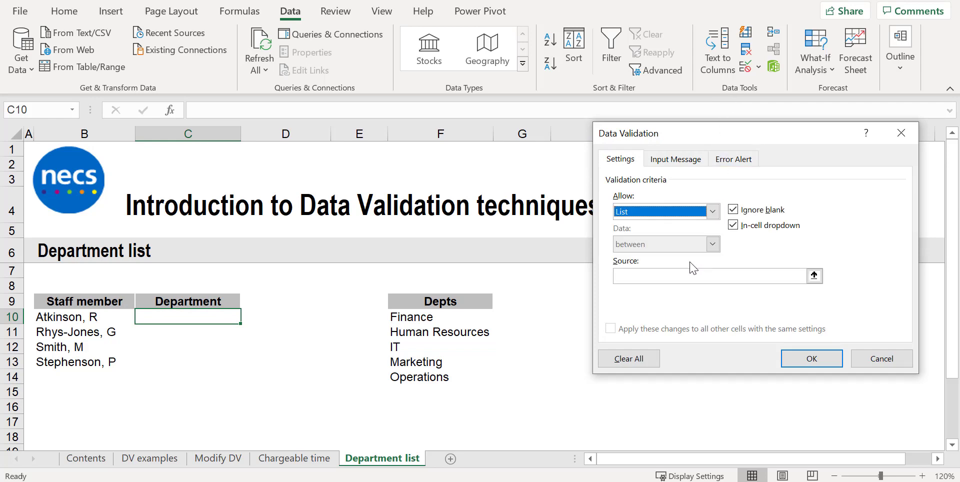
{"action": "left_click", "coordinate": [642, 274]}
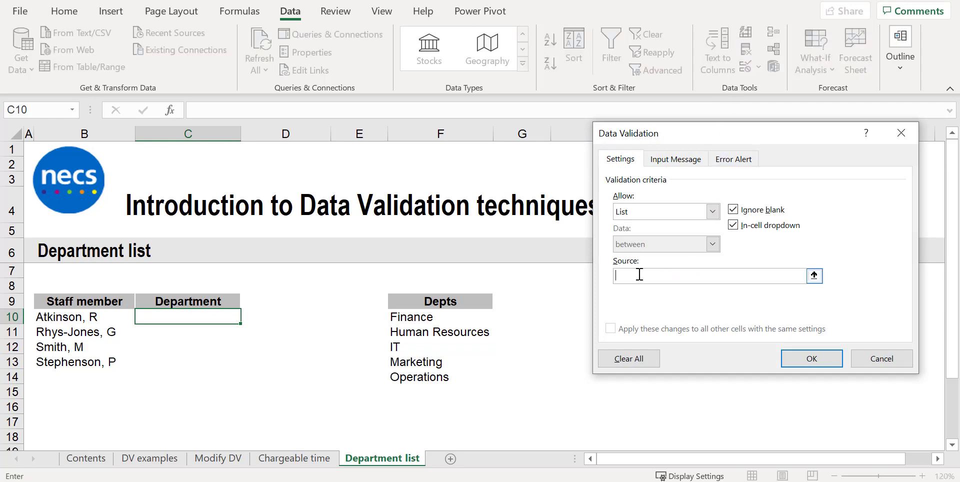
{"action": "left_click_drag", "start_coordinate": [399, 318], "coordinate": [410, 378]}
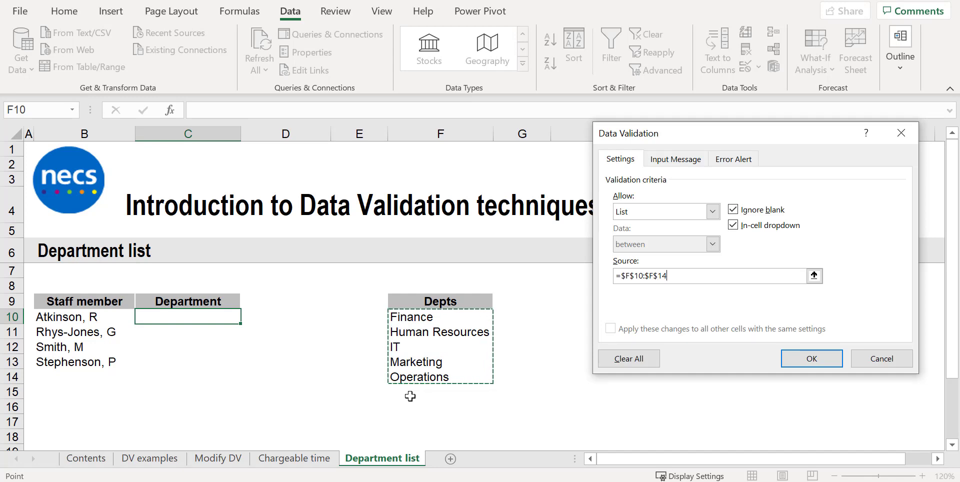
{"action": "left_click", "coordinate": [812, 362]}
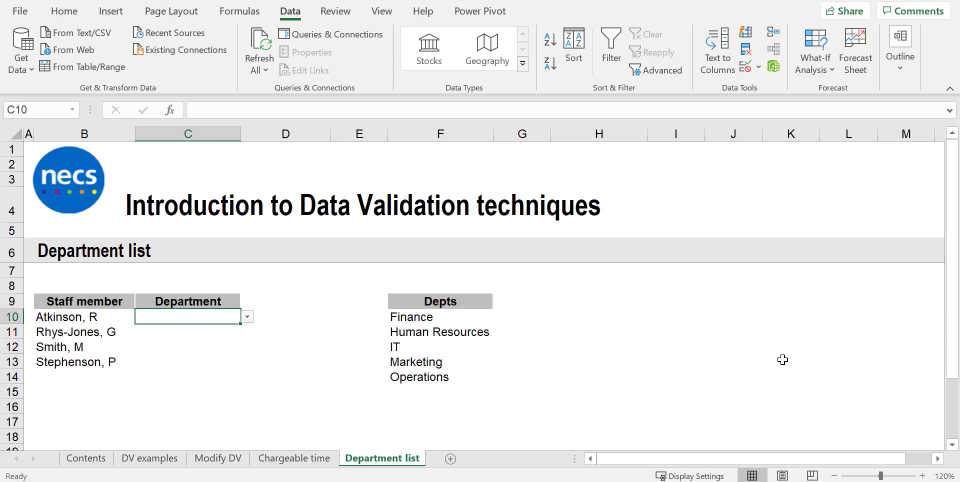
- Choose Human Resources from the in-cell list of Department cell C10
{"action": "left_click", "coordinate": [247, 316]}
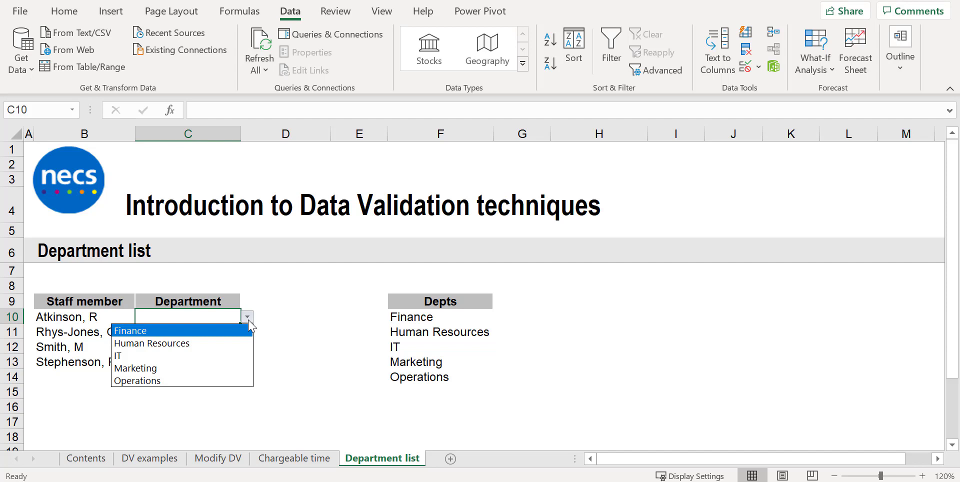
{"action": "left_click", "coordinate": [248, 321]}
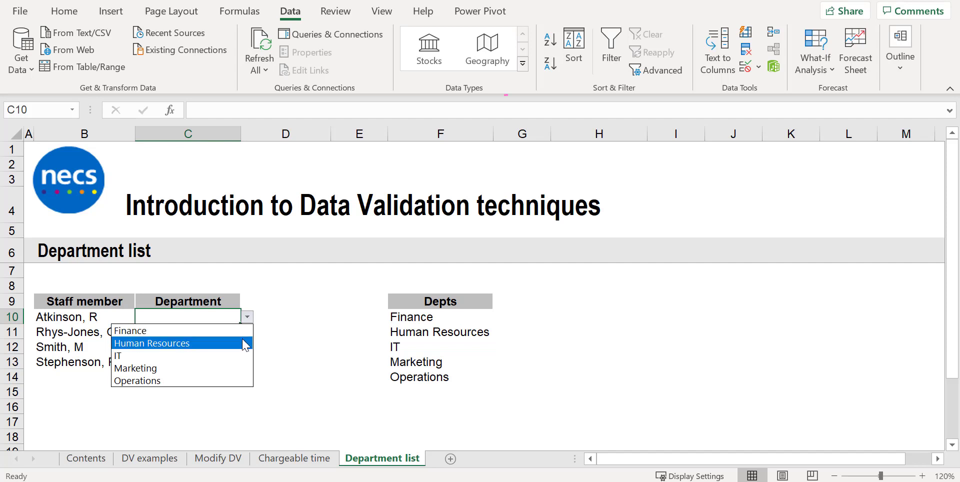
{"action": "left_click", "coordinate": [244, 343]}
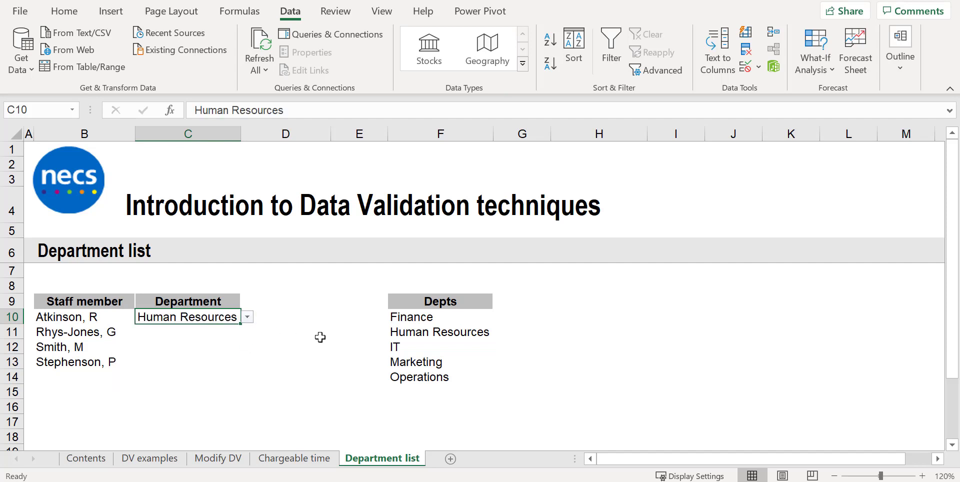
- Try renaming Human Resources to HR in the Depts list cell F11, and undo the change
{"action": "left_click", "coordinate": [411, 335]}
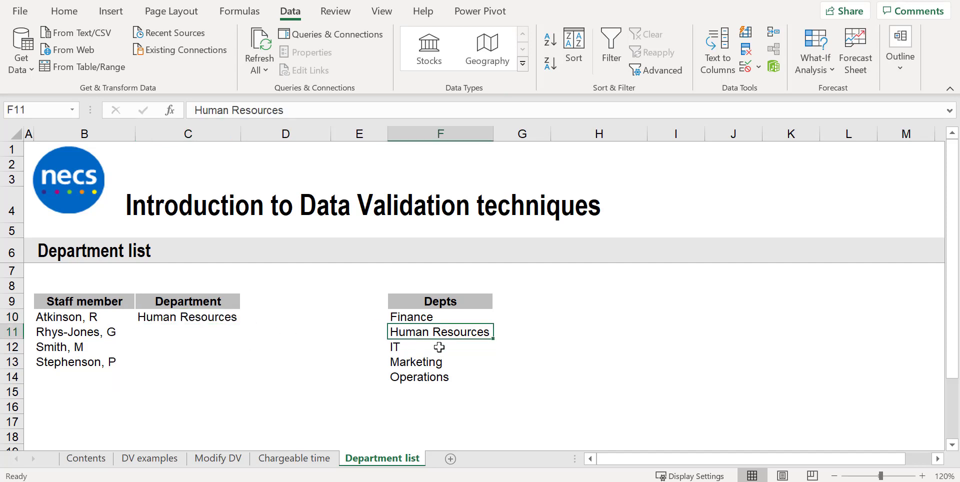
{"action": "type", "text": "HR"}
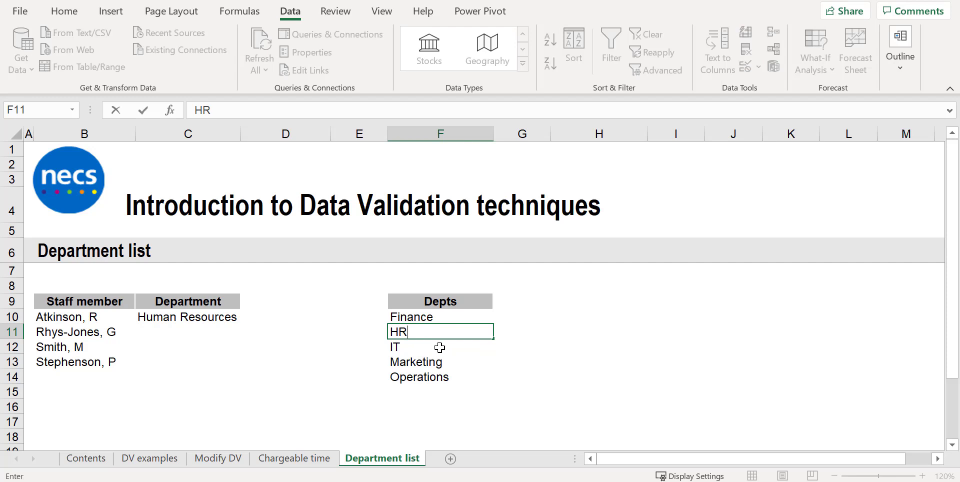
{"action": "key", "text": "Return"}
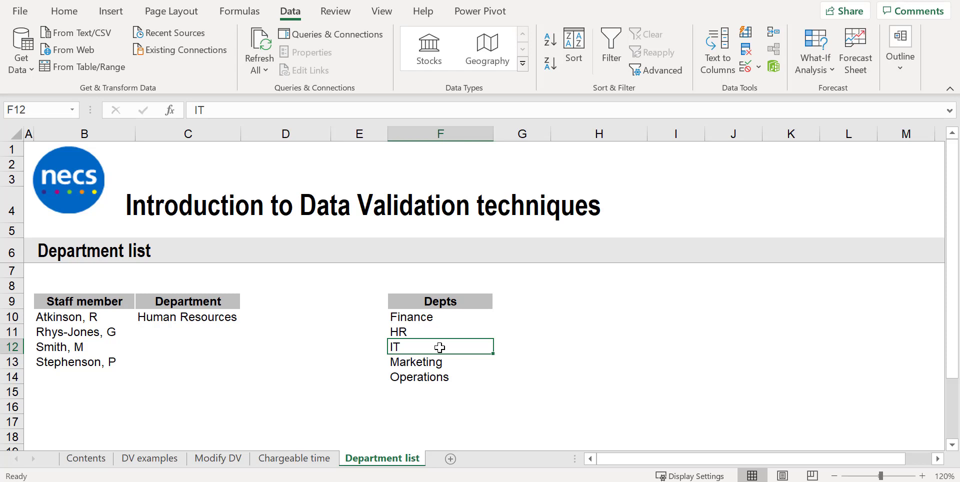
{"action": "key", "text": "ctrl+z"}
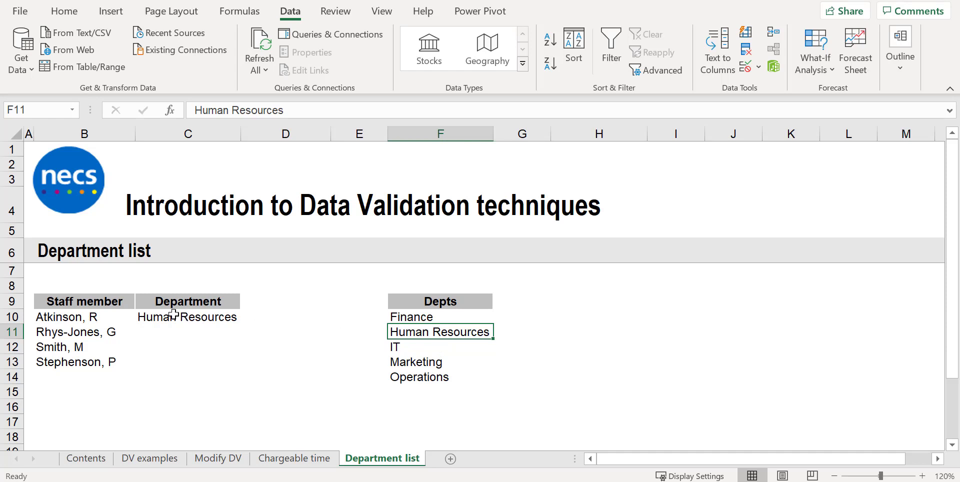
- Extend the List validation of Department cell C10 to the range C10:C13, keeping the source =$F$10:$F$14
{"action": "left_click_drag", "start_coordinate": [173, 315], "coordinate": [179, 363]}
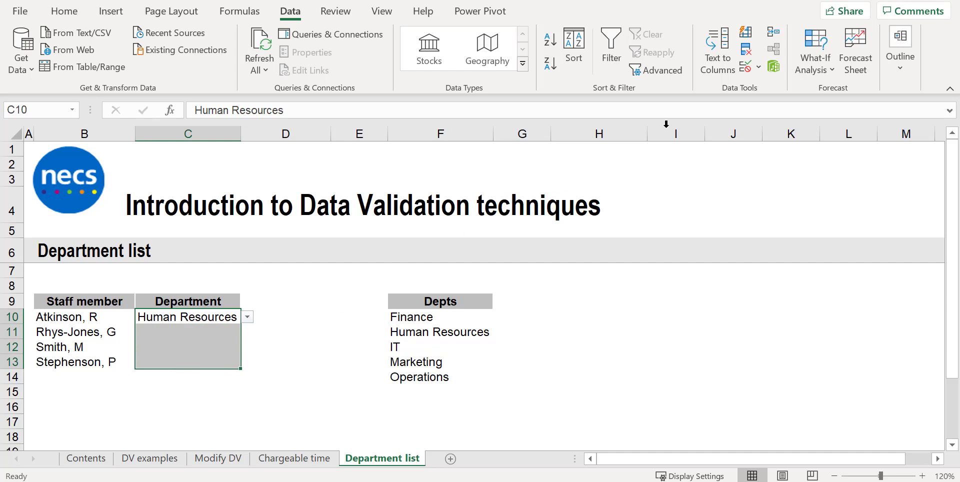
{"action": "left_click", "coordinate": [745, 68]}
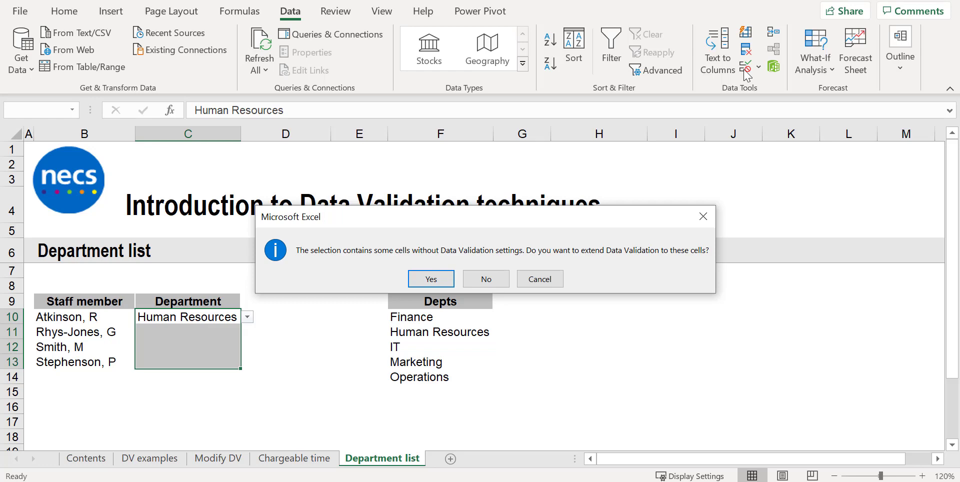
{"action": "left_click", "coordinate": [430, 279]}
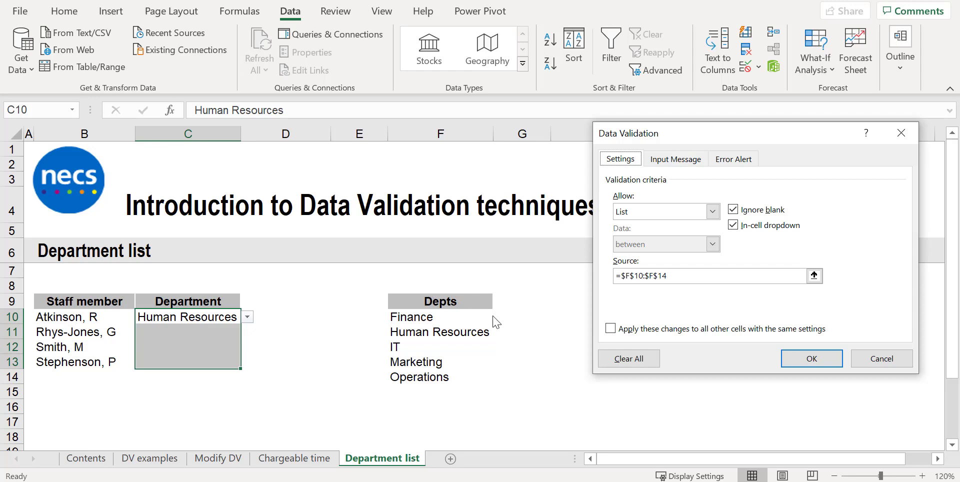
{"action": "left_click", "coordinate": [807, 358]}
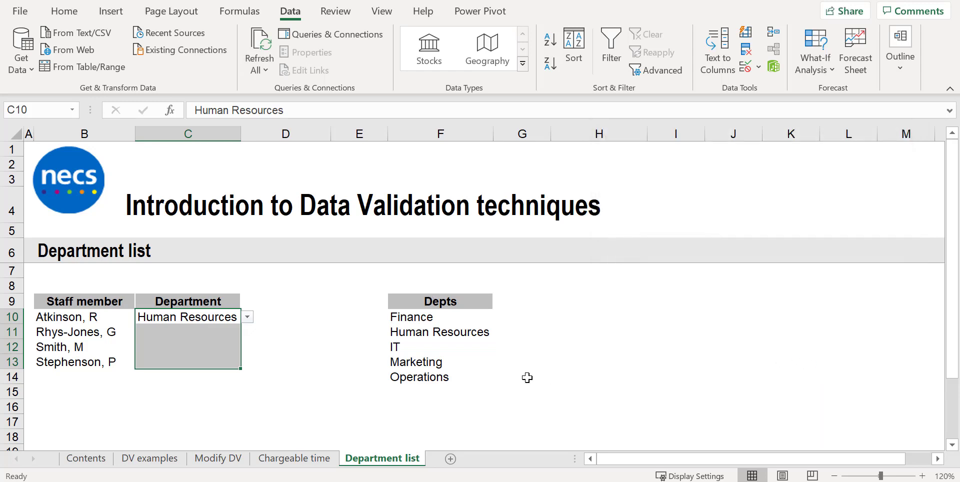
- Add Facilities to the Depts list in cell F15 and check the in-cell list of Department cell C10
{"action": "left_click", "coordinate": [416, 391]}
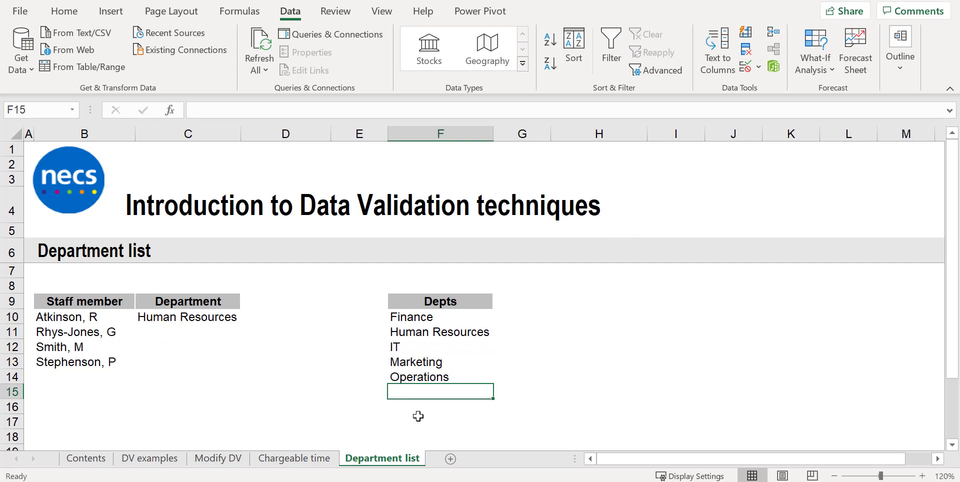
{"action": "type", "text": "Facilities"}
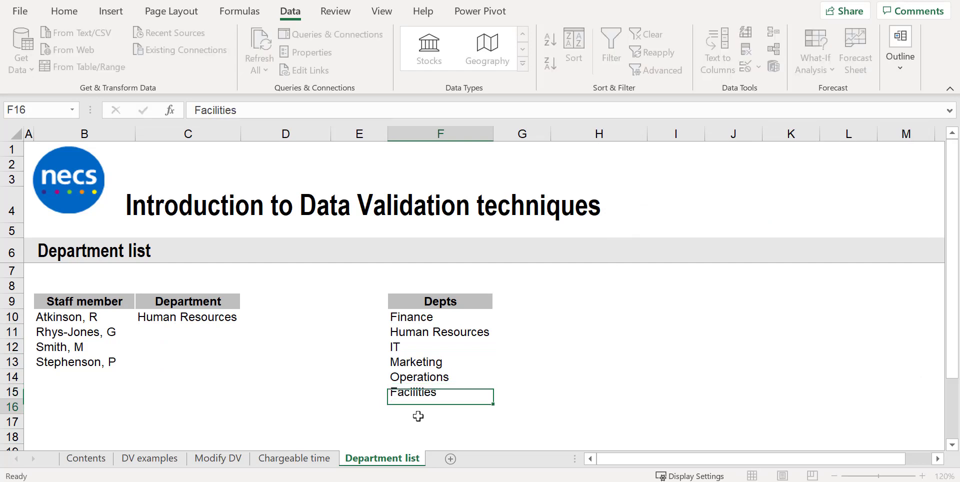
{"action": "key", "text": "Return"}
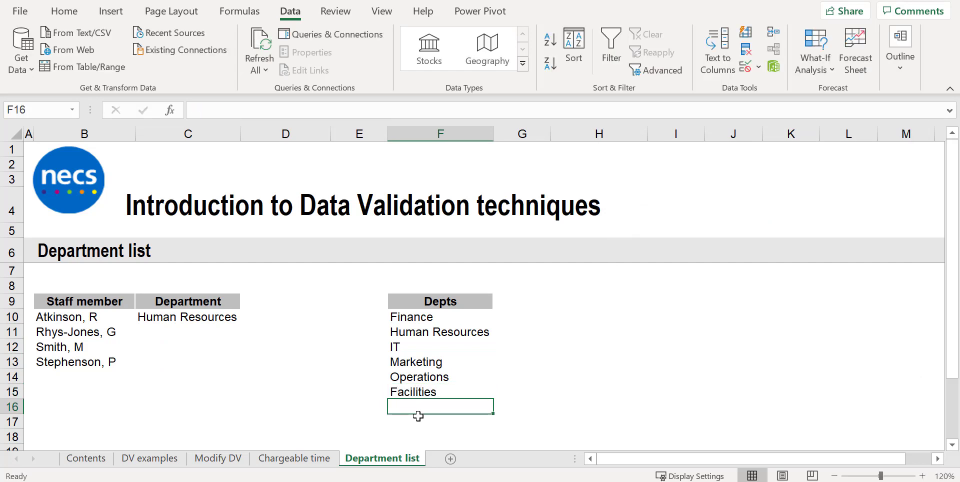
{"action": "left_click", "coordinate": [225, 322]}
{"action": "left_click", "coordinate": [246, 320]}
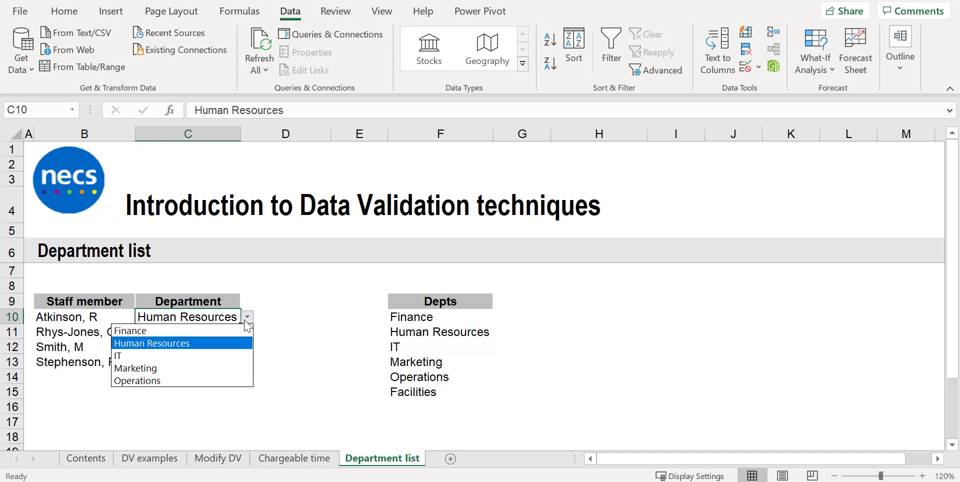
{"action": "left_click", "coordinate": [245, 321]}
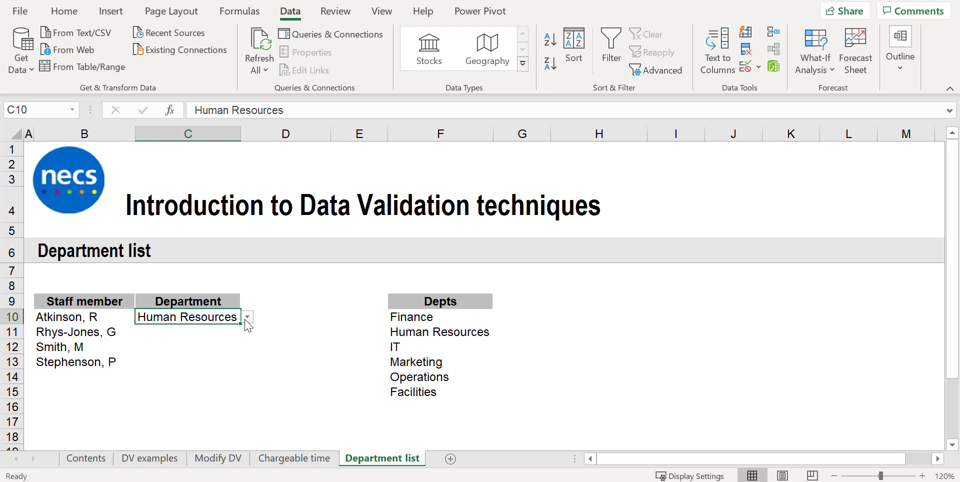
- Change C10's validation source to =$F$10:$F$15 for all cells with the same settings, and check the in-cell list
{"action": "left_click", "coordinate": [745, 66]}
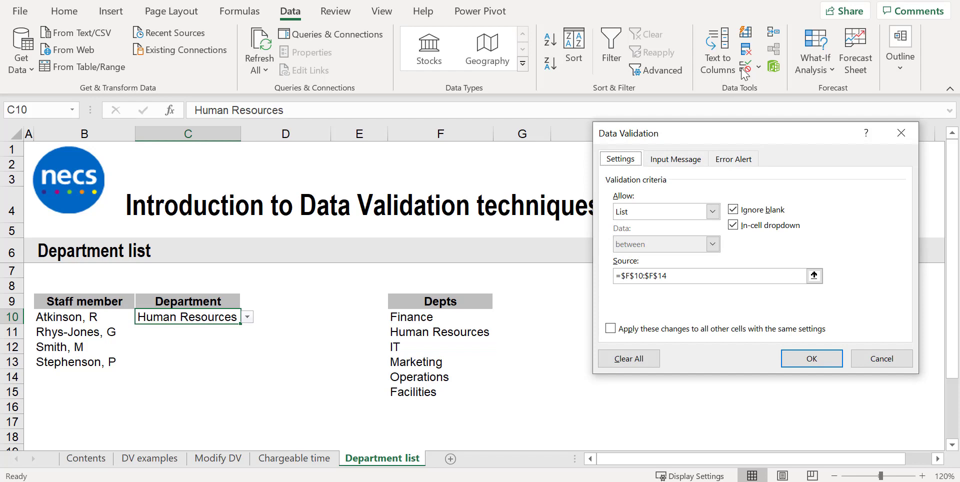
{"action": "left_click", "coordinate": [610, 329]}
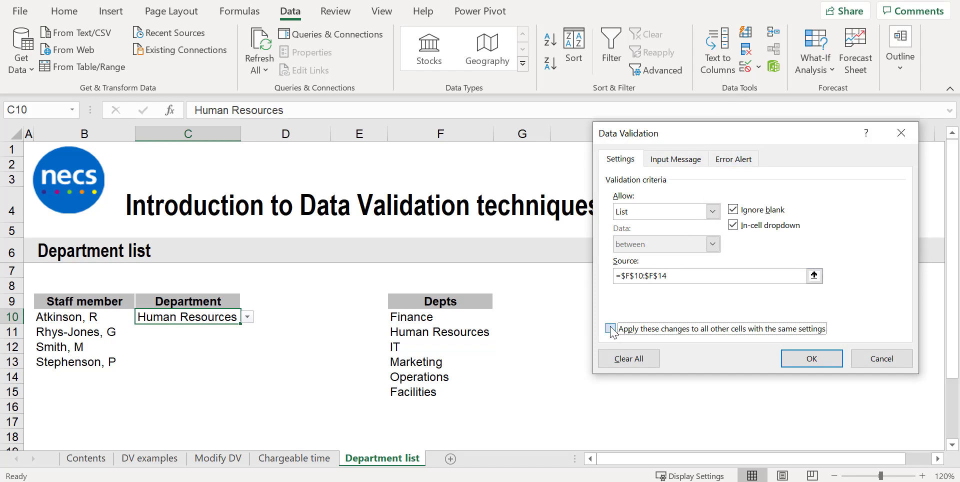
{"action": "left_click_drag", "start_coordinate": [410, 317], "coordinate": [503, 391]}
{"action": "left_click", "coordinate": [821, 362]}
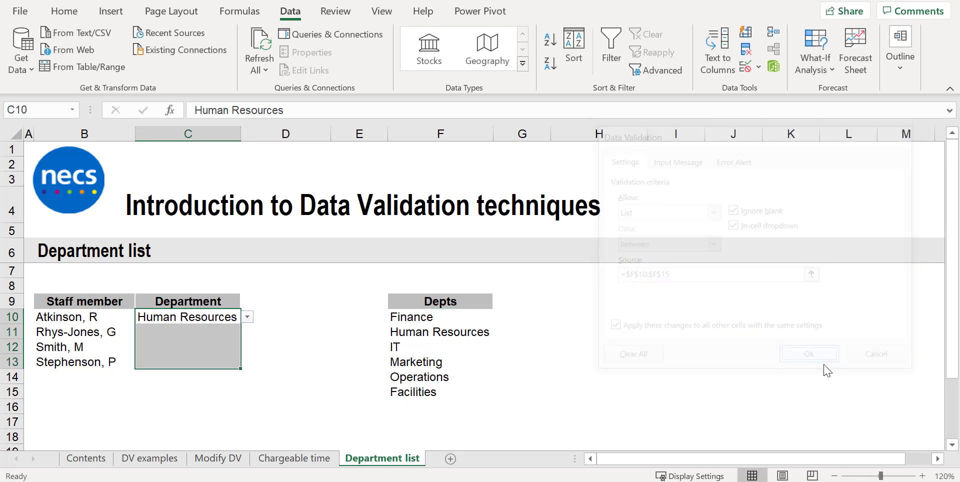
{"action": "left_click", "coordinate": [248, 318]}
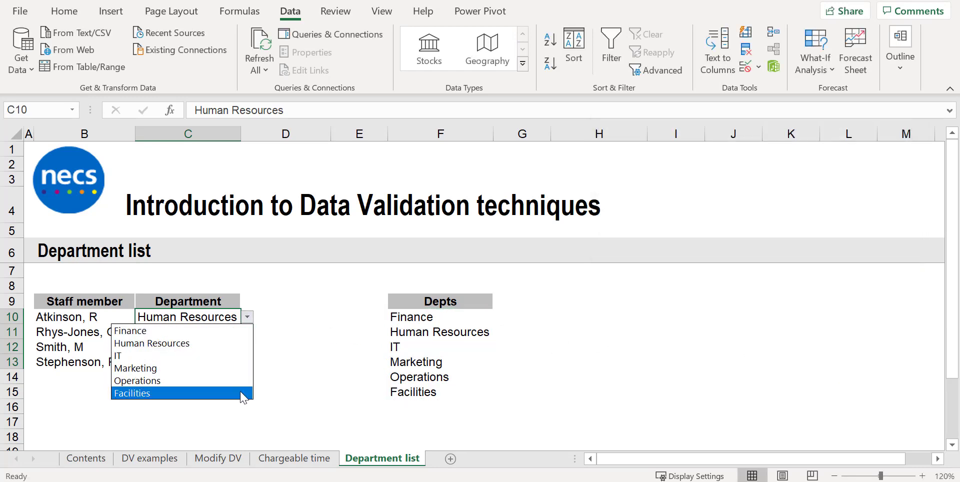
{"action": "key", "text": "Escape"}
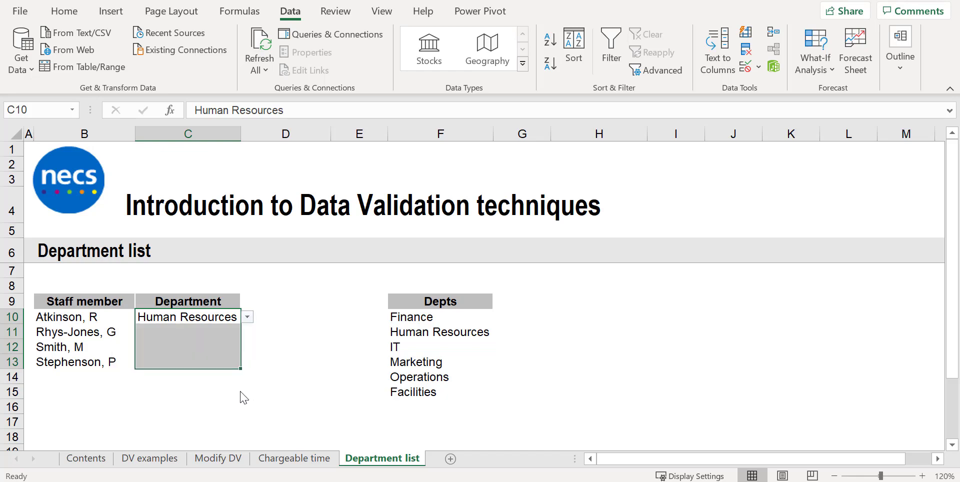